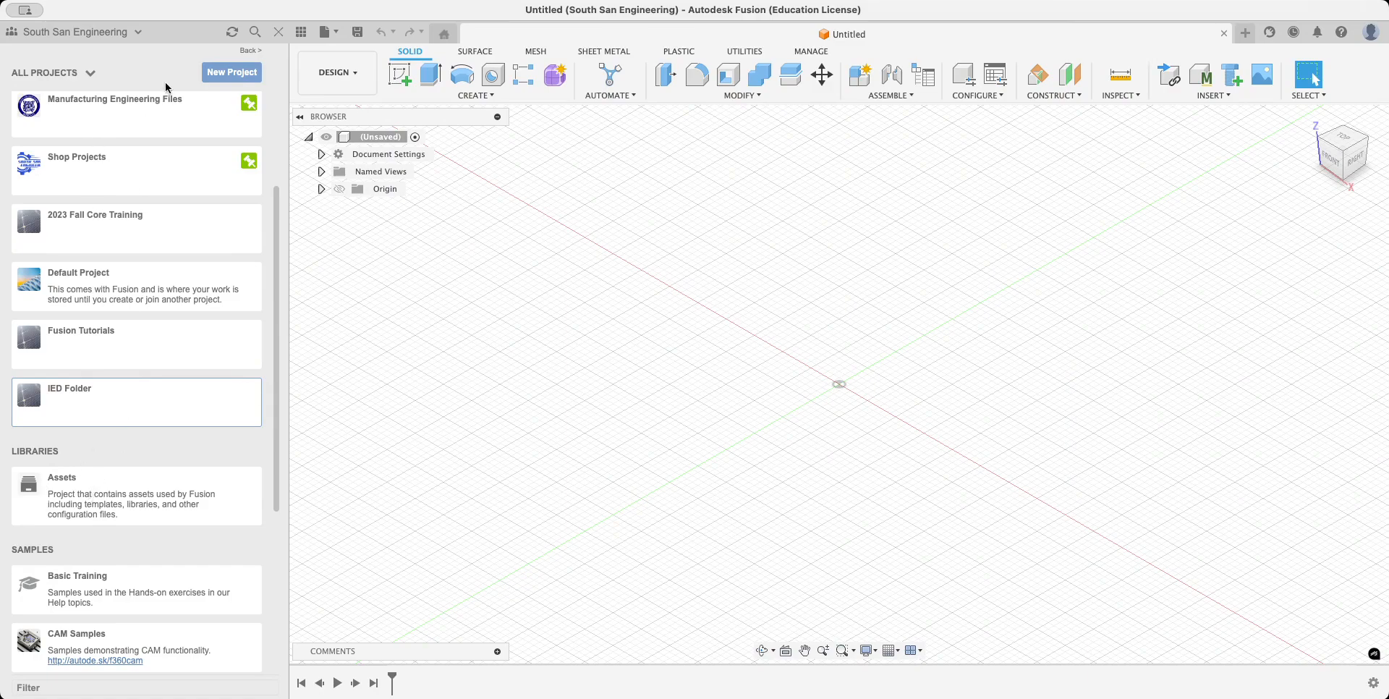
Step: Look through the team's full list of projects, libraries and samples
scroll(127, 316, up, 3)
scroll(127, 315, down, 8)
scroll(123, 305, up, 8)
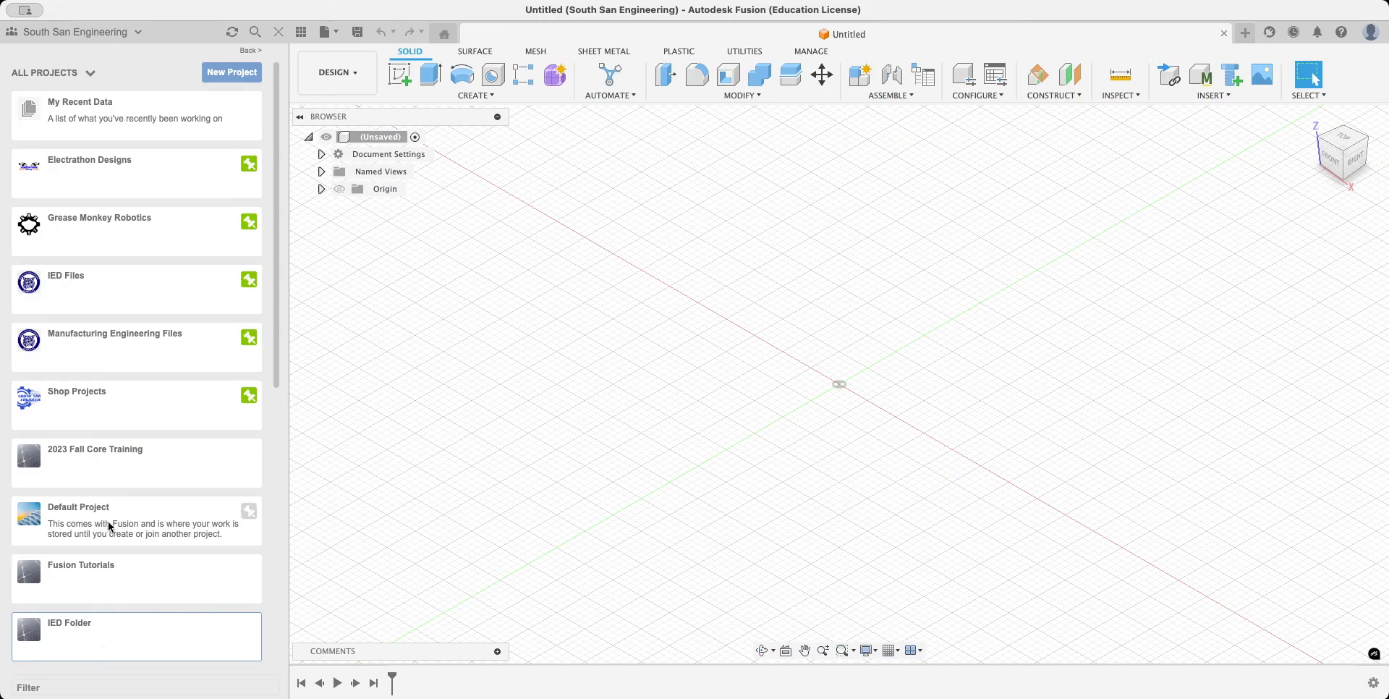
scroll(97, 371, down, 10)
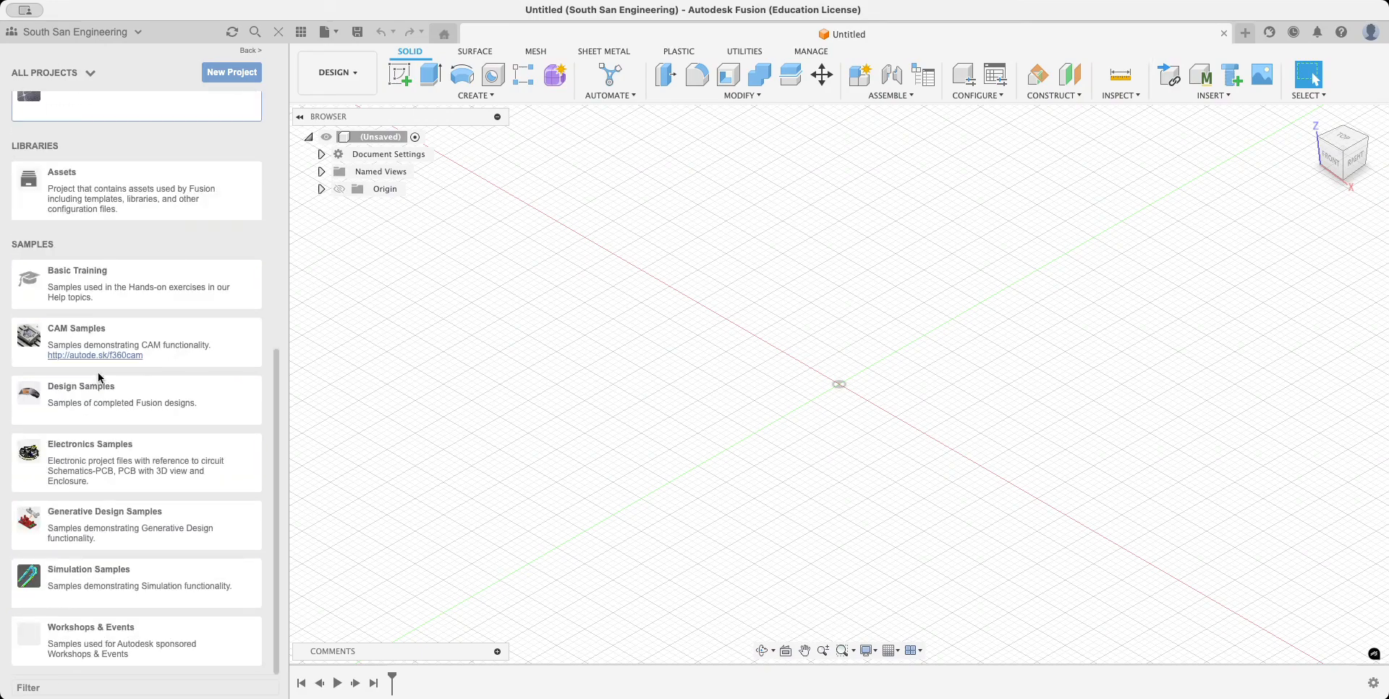
scroll(100, 363, up, 10)
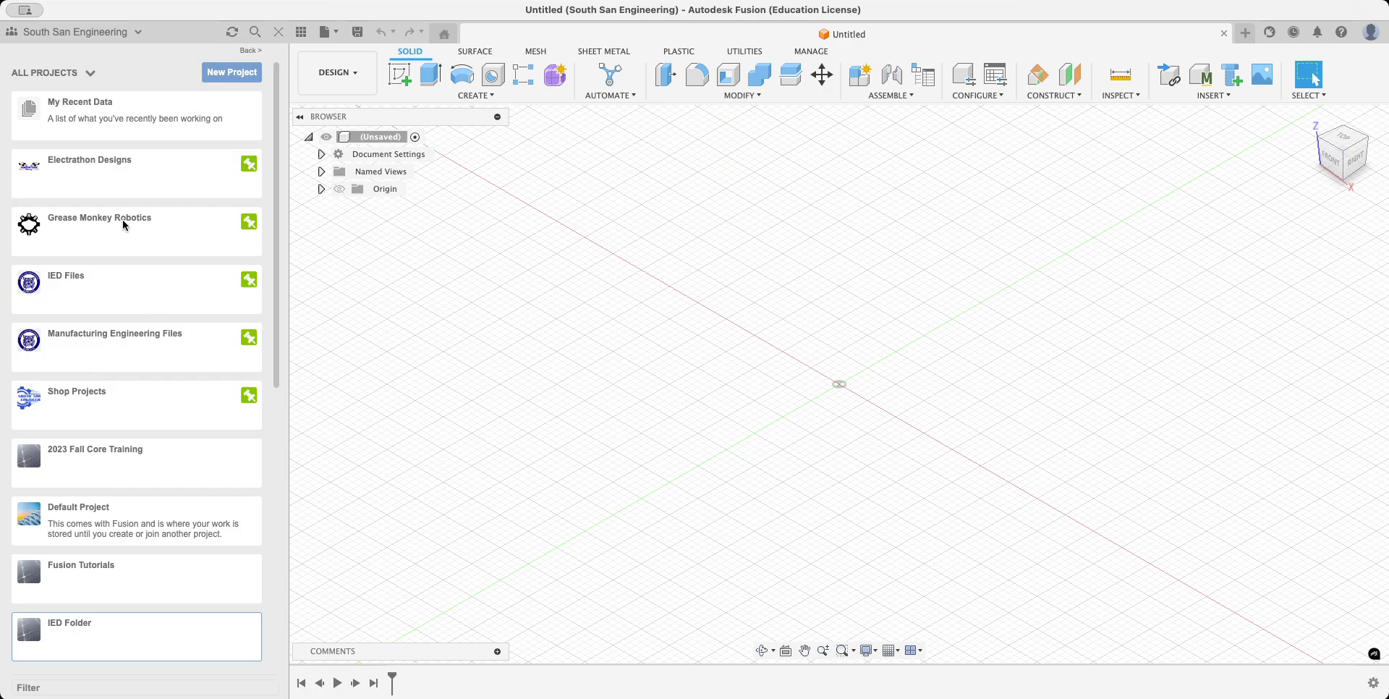
click(227, 70)
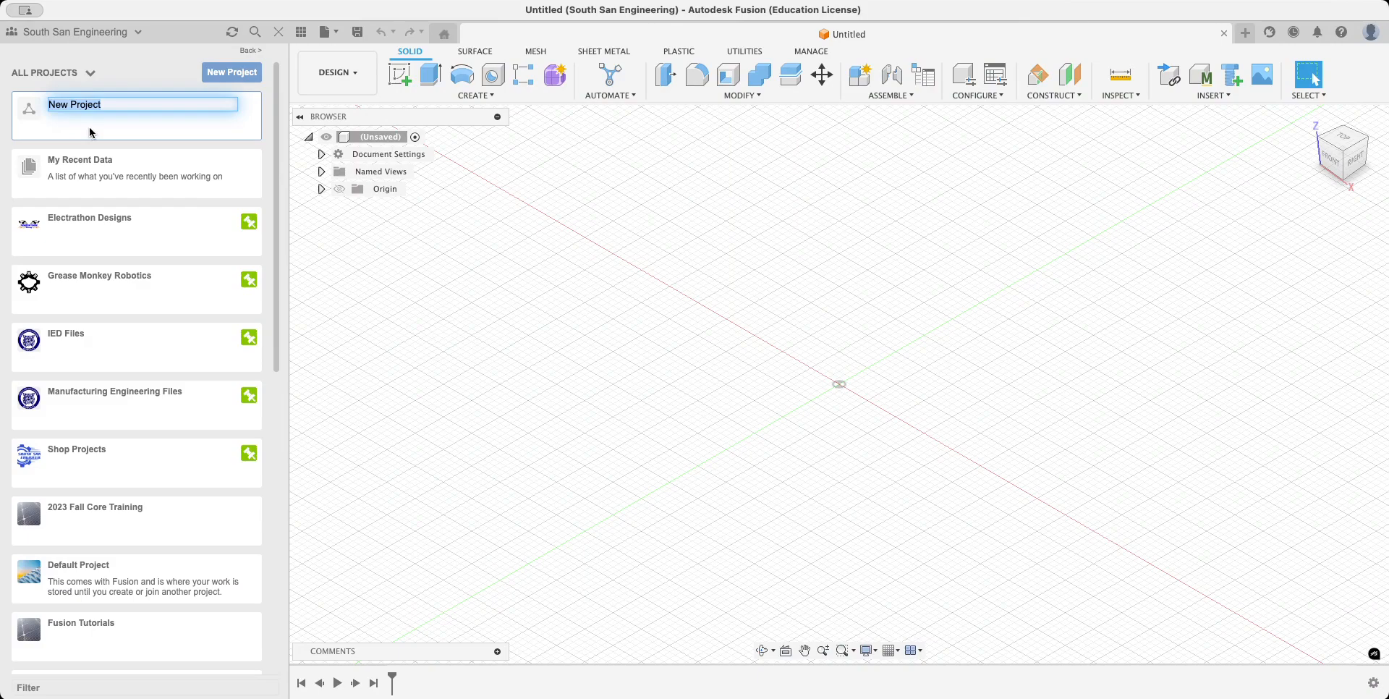
text(IED Folder)
key(Return)
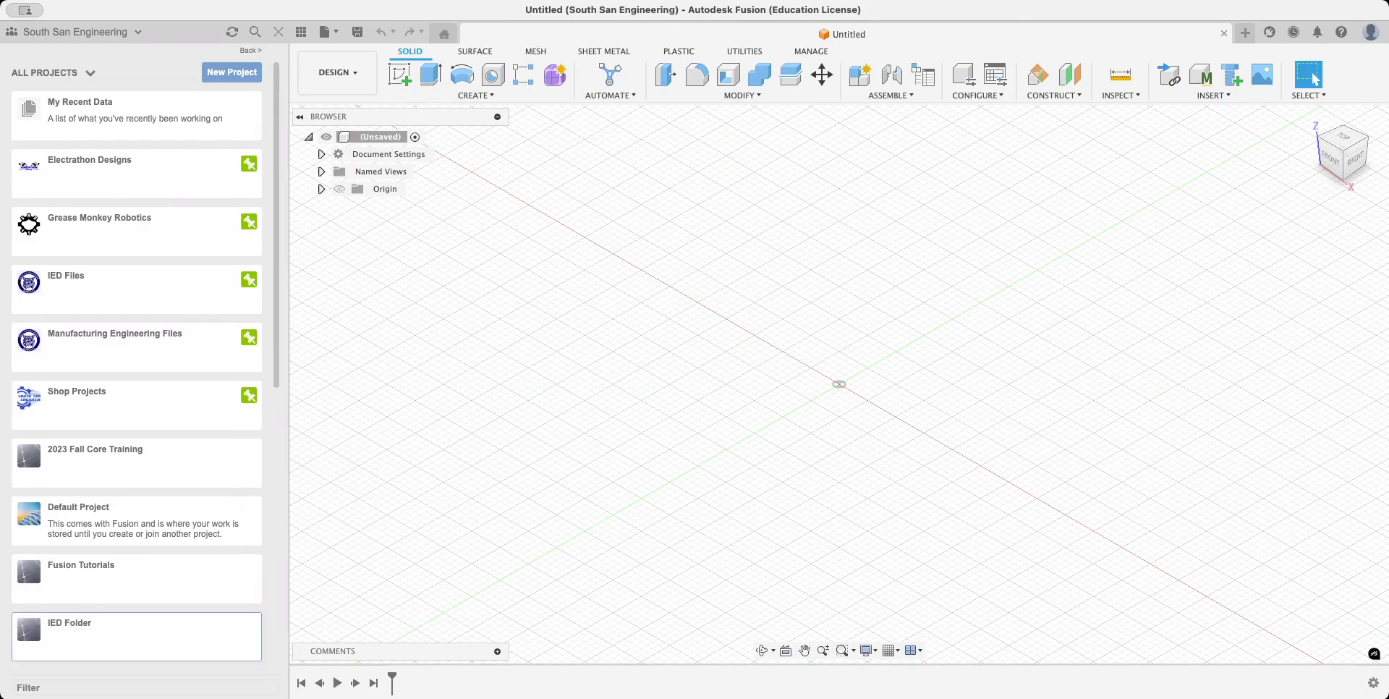
Step: Open the IED Folder project from the project list
scroll(128, 314, down, 3)
scroll(128, 314, down, 2)
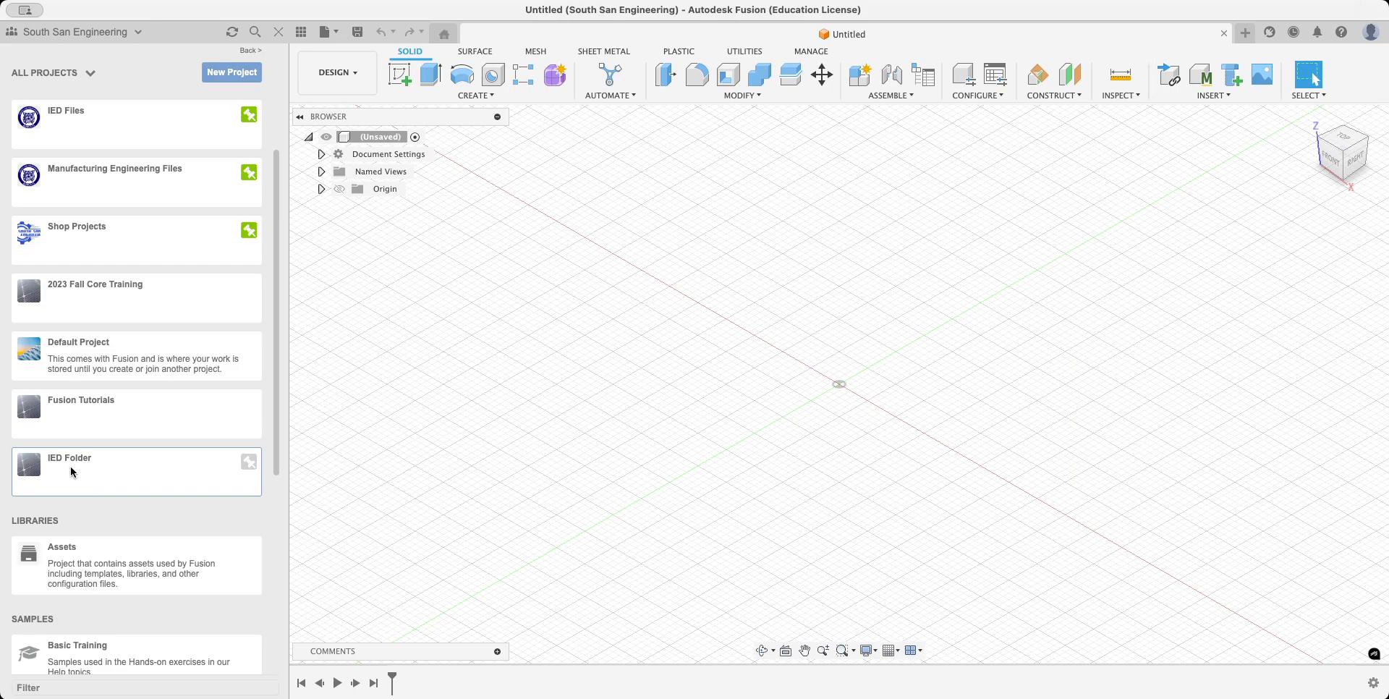
scroll(71, 468, up, 3)
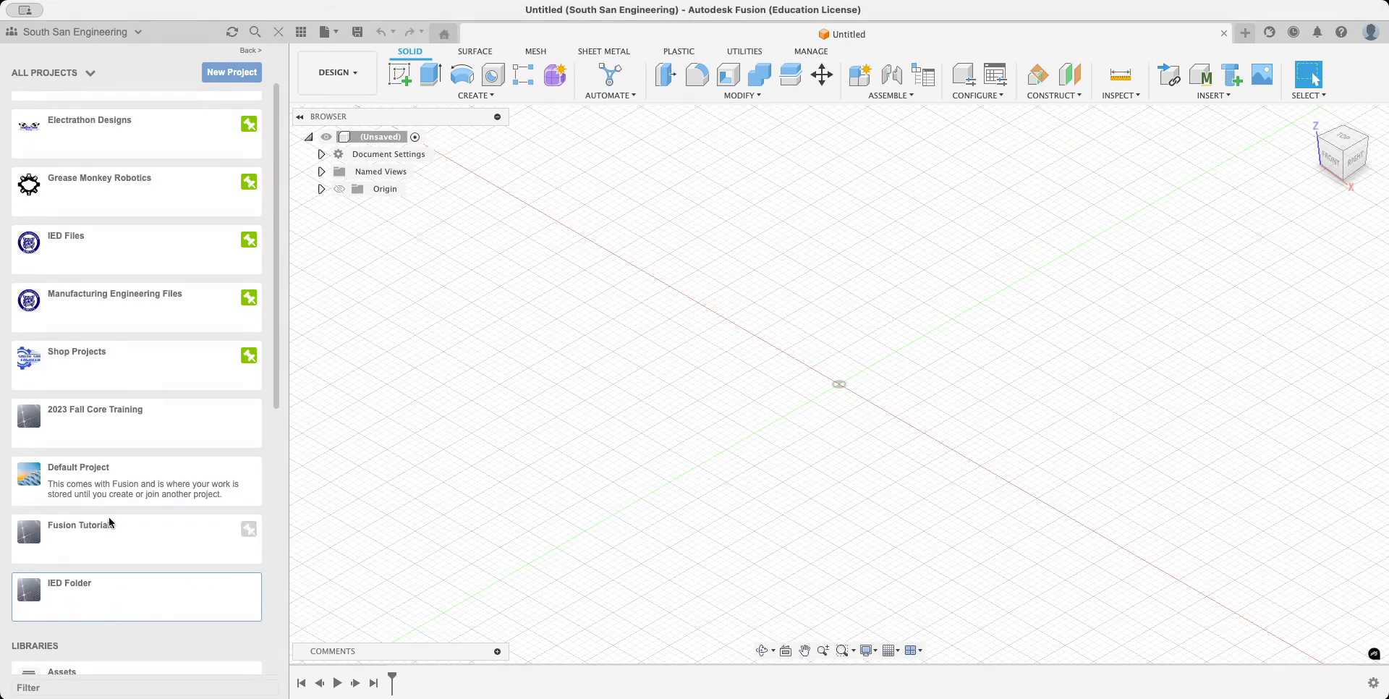
click(53, 604)
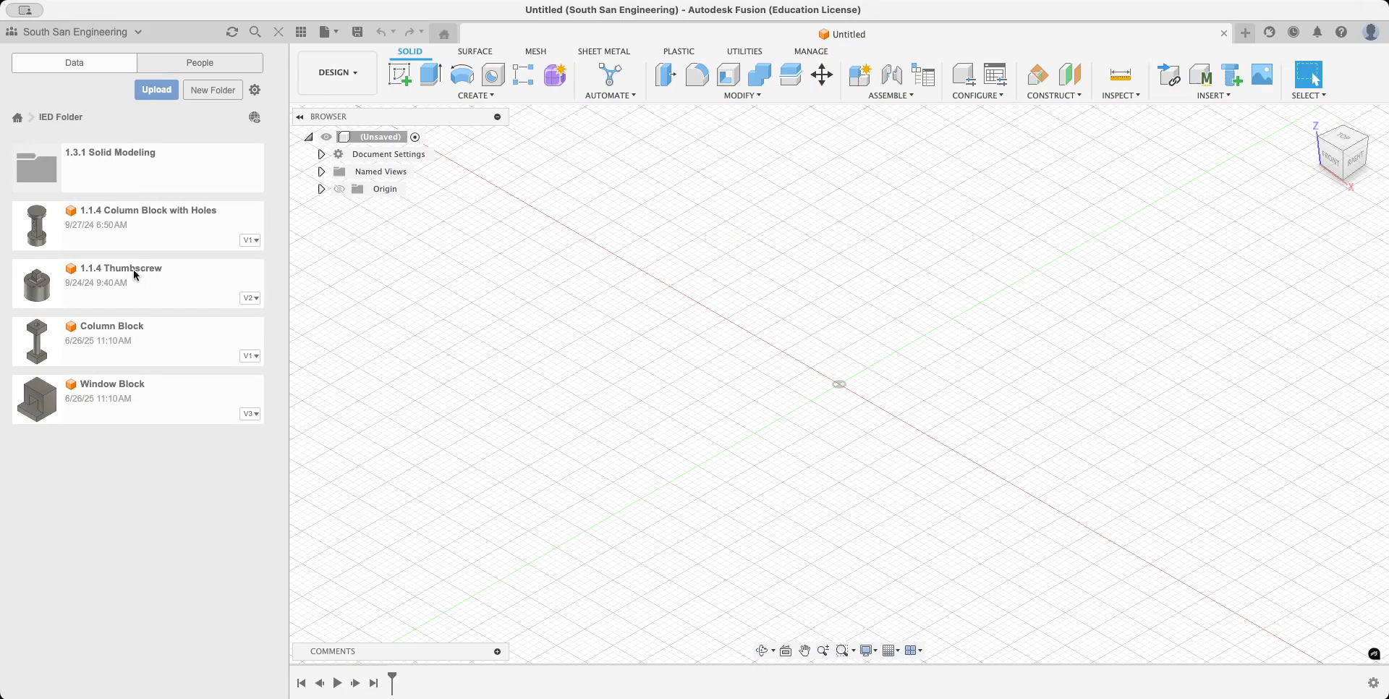
Step: Check the project's options for viewing and adding members, and return to its data files
click(213, 64)
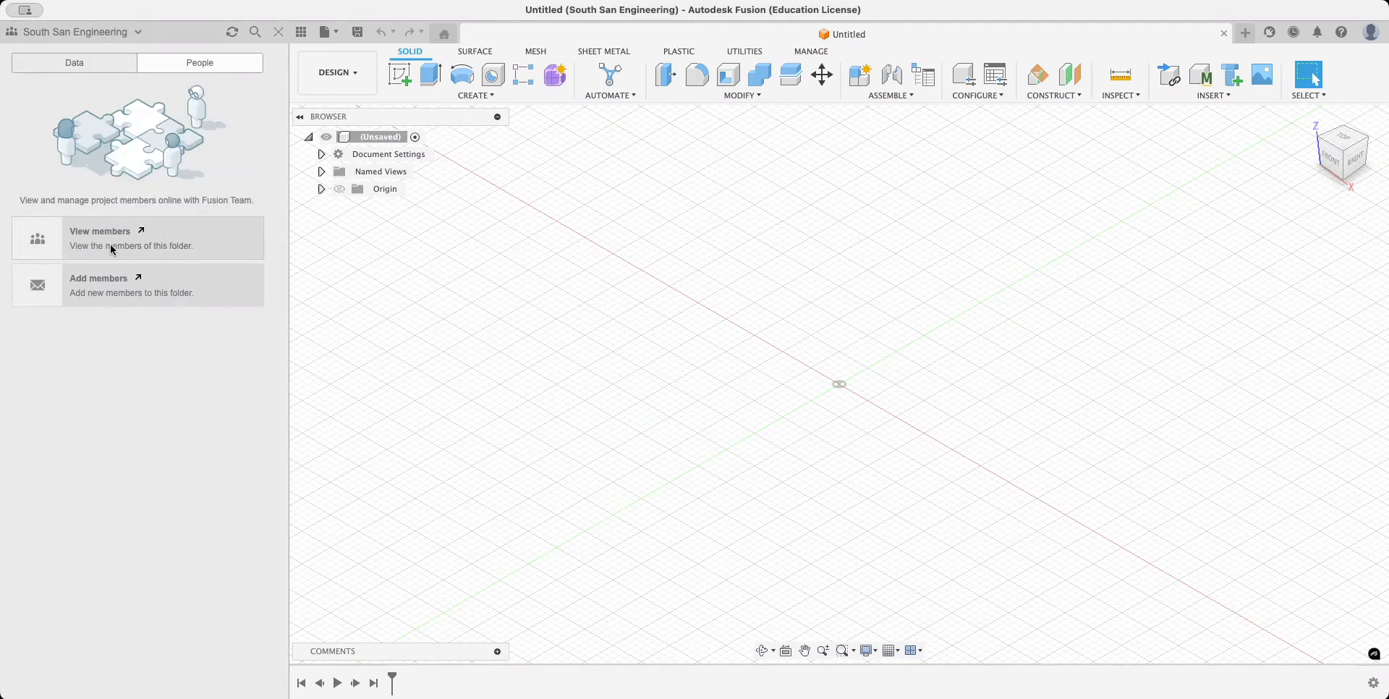
click(68, 59)
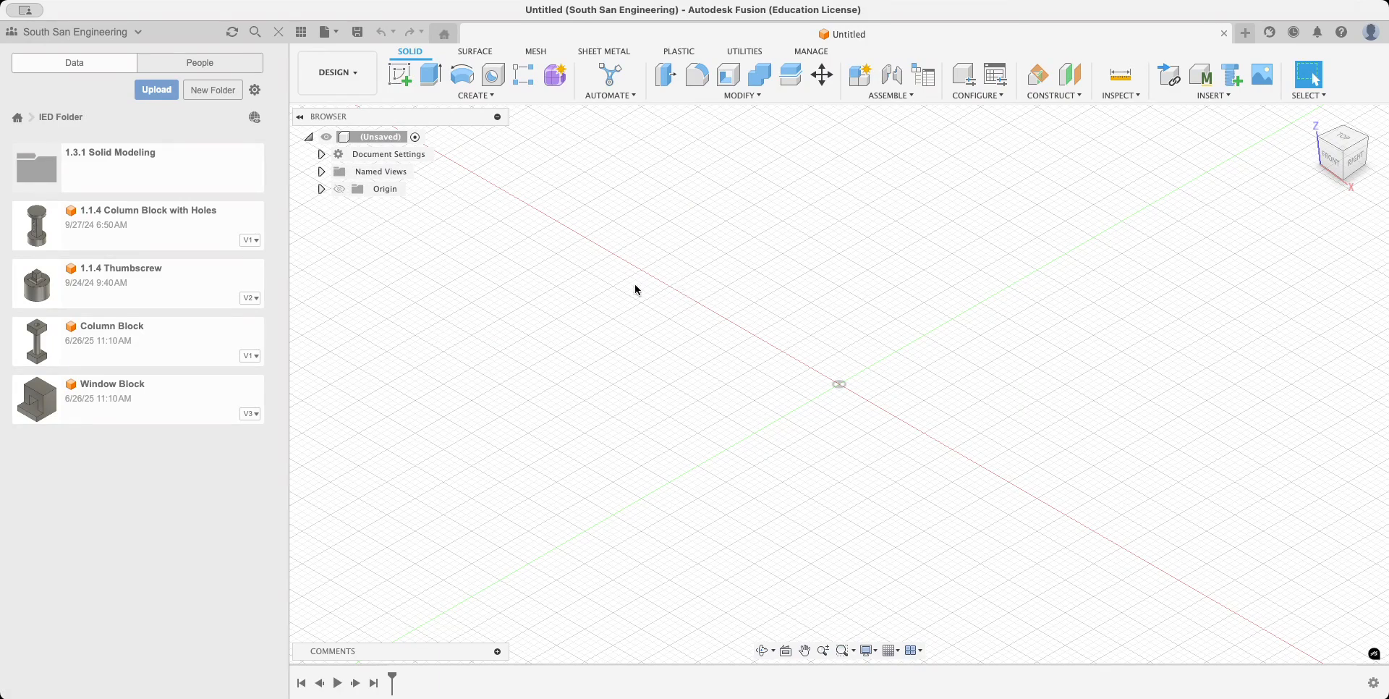
scroll(635, 283, right, 1)
scroll(446, 266, left, 1)
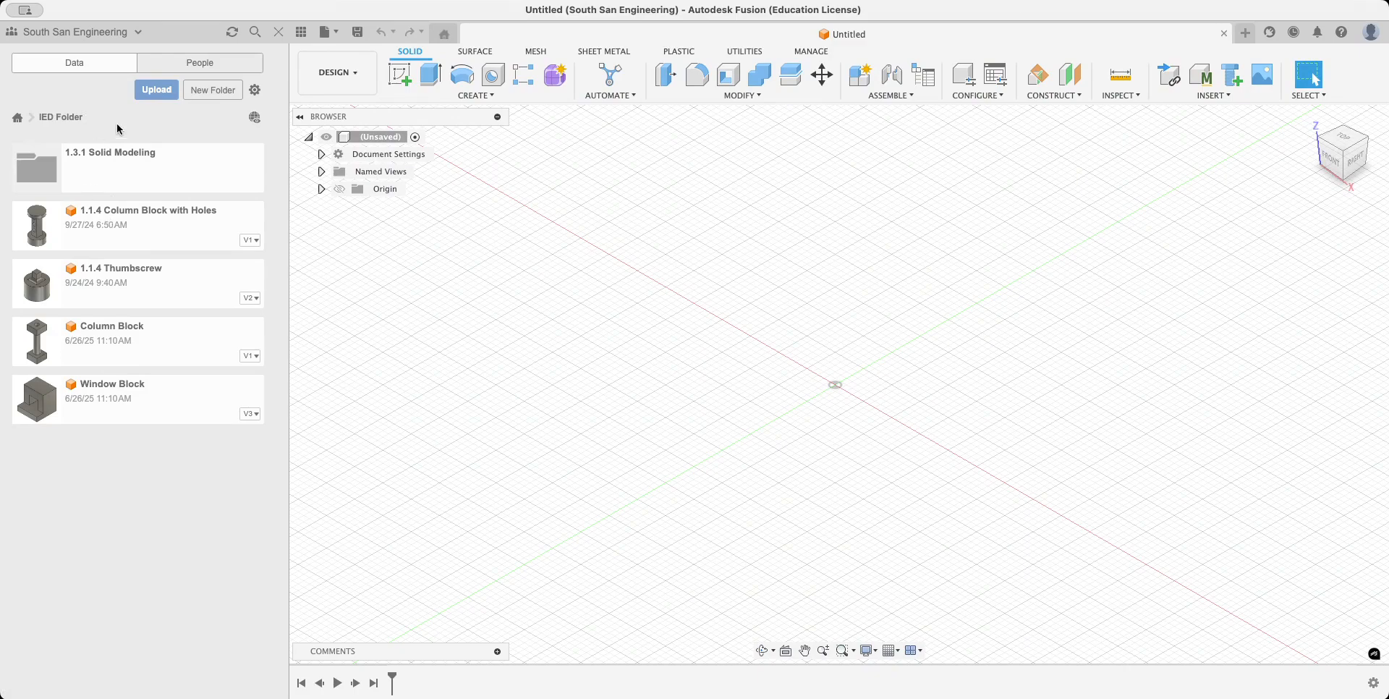
Step: Hide the project data browser so the modelling canvas fills the window
click(303, 34)
click(12, 31)
click(301, 33)
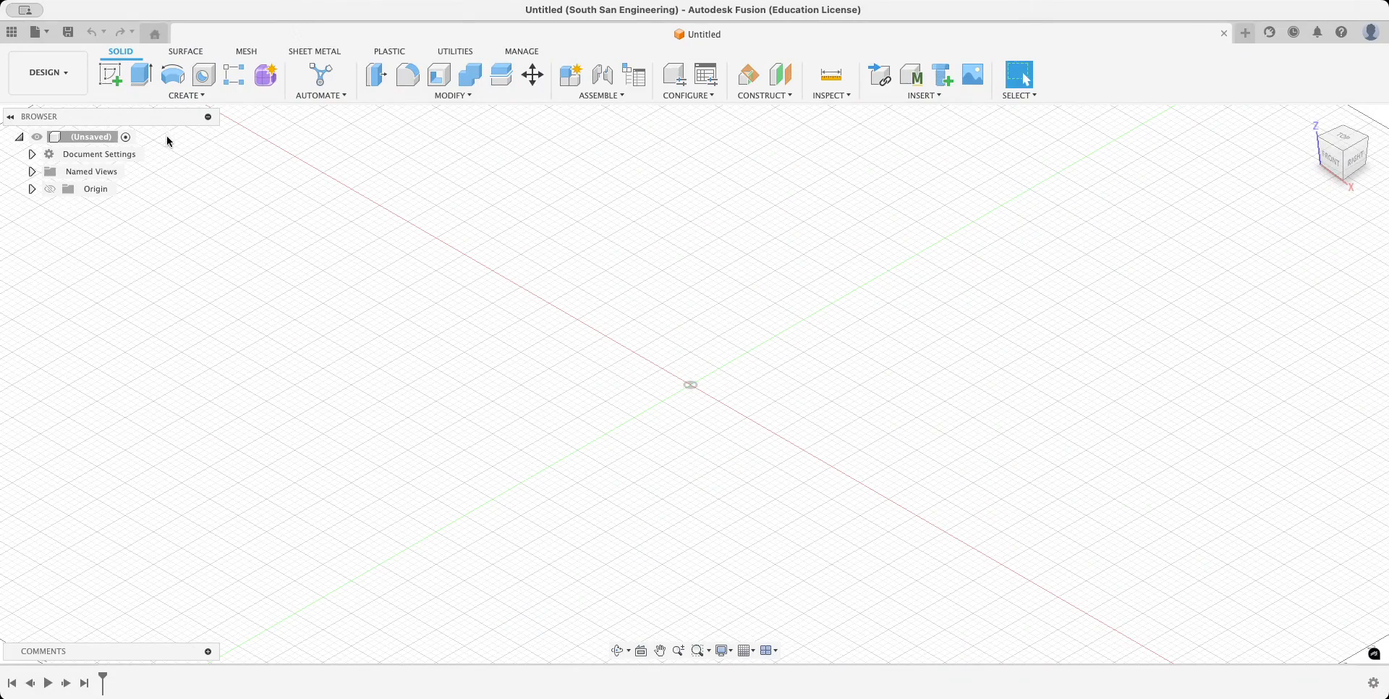
Step: Start a new sketch on the horizontal XY origin plane
click(110, 75)
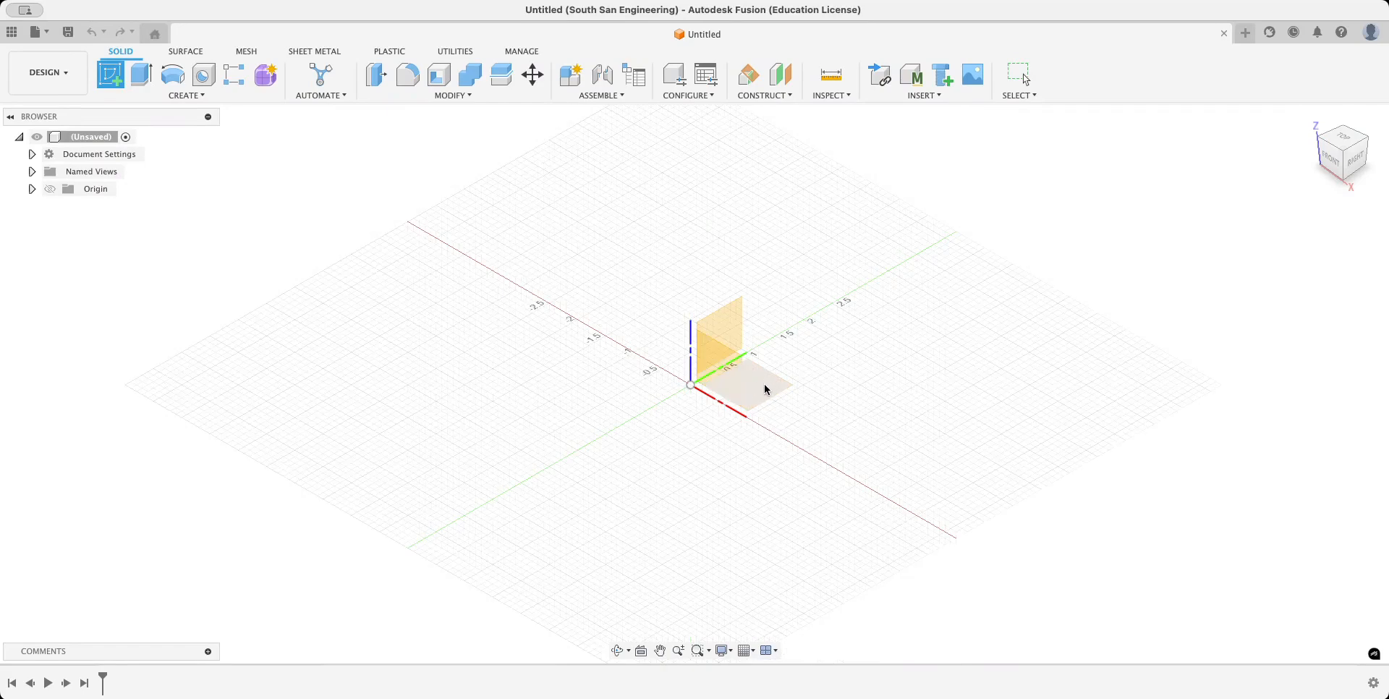
click(766, 389)
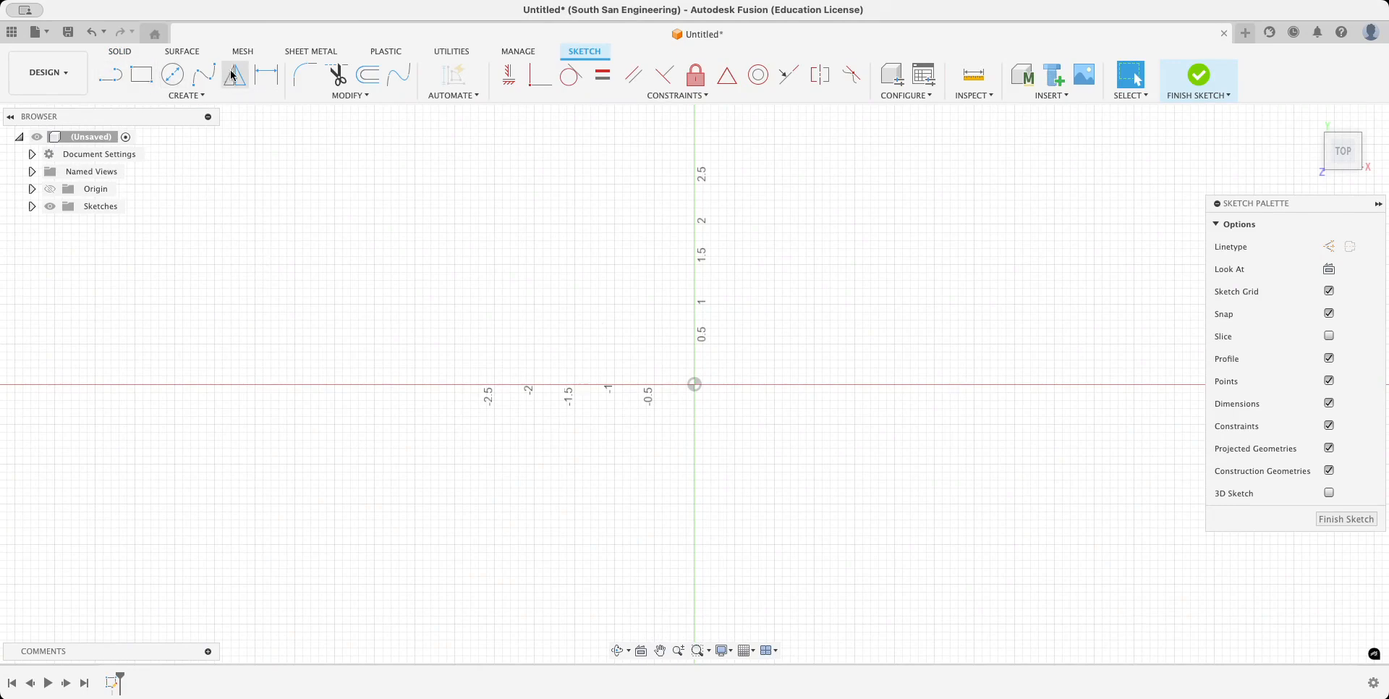
Step: Sketch a two-point rectangle enclosing the origin and undo it
click(142, 77)
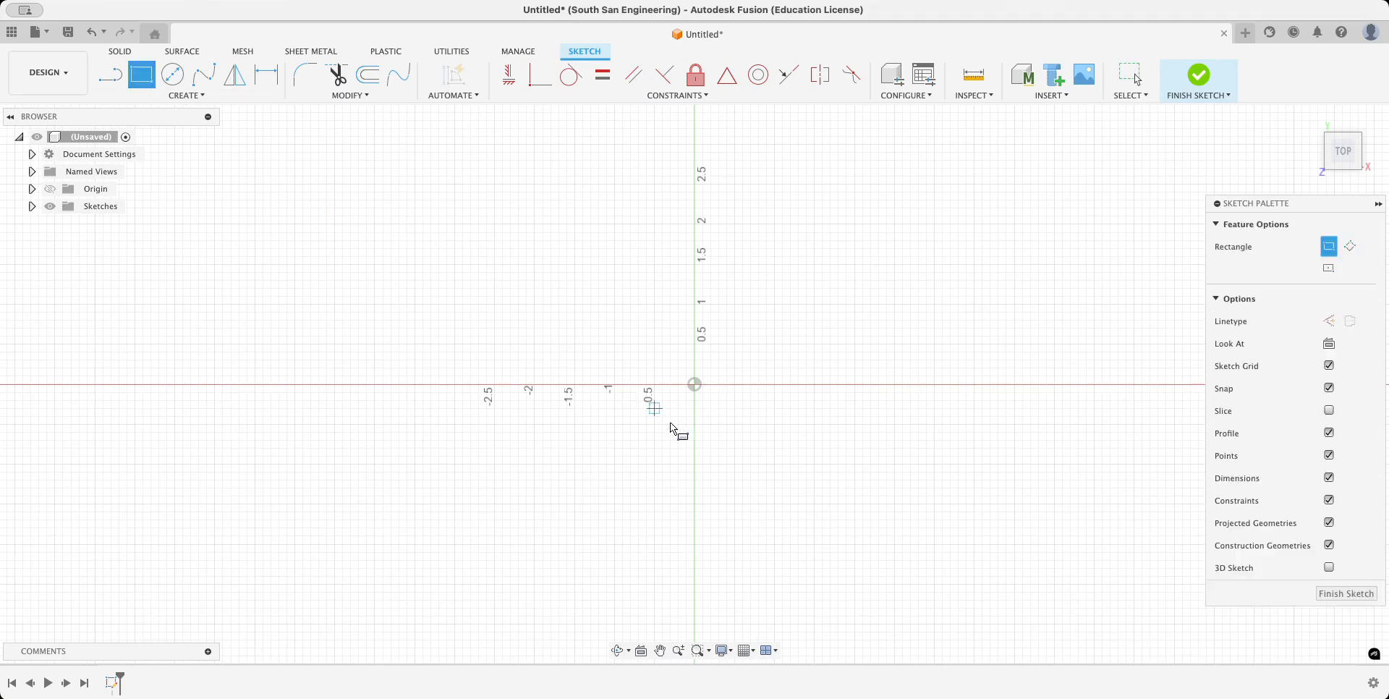
click(614, 464)
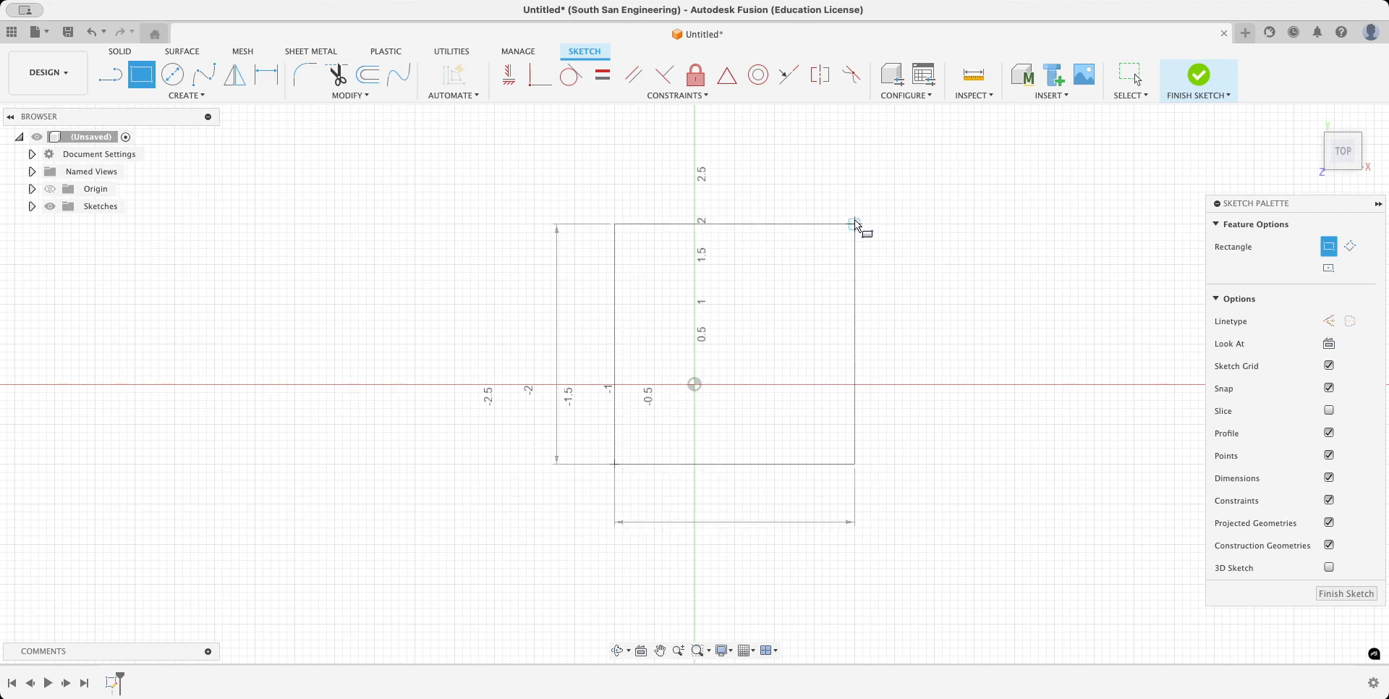
click(855, 224)
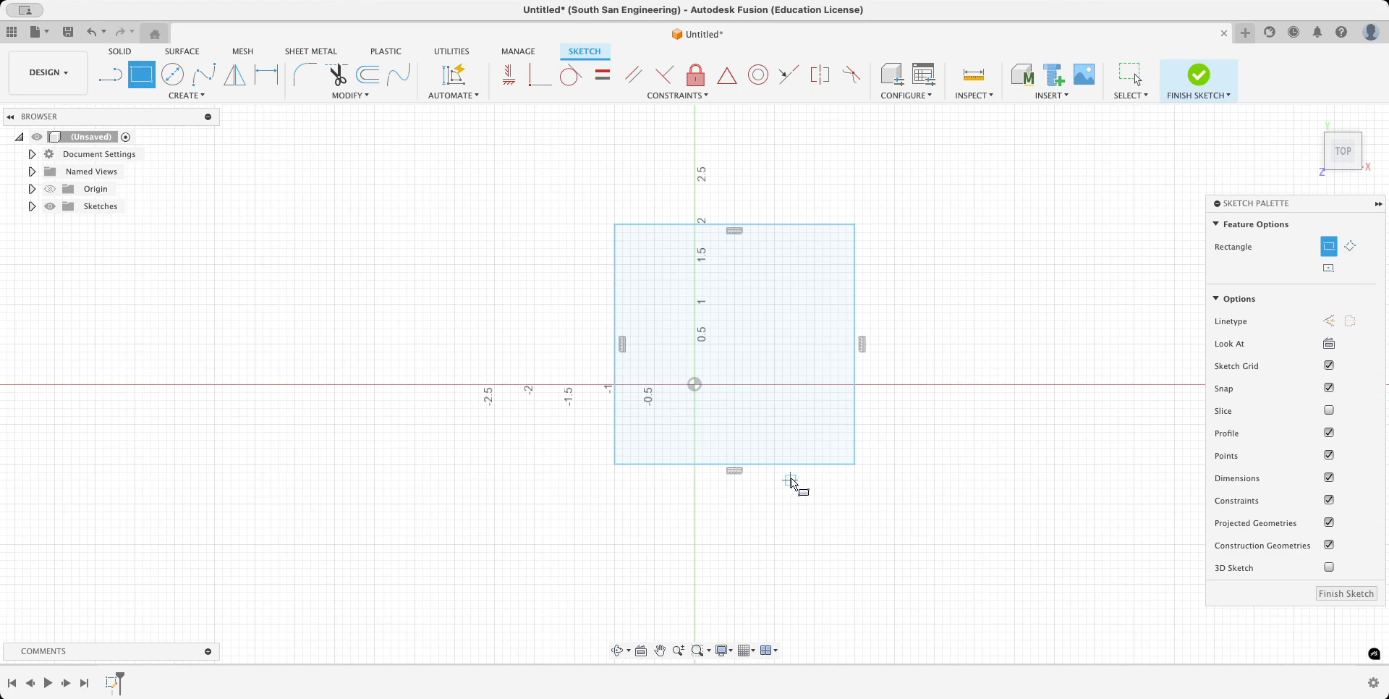
click(91, 33)
click(91, 32)
Step: Sketch a two-point rectangle centred around the origin, 3 in wide and 3 in high, and finish the sketch
click(142, 75)
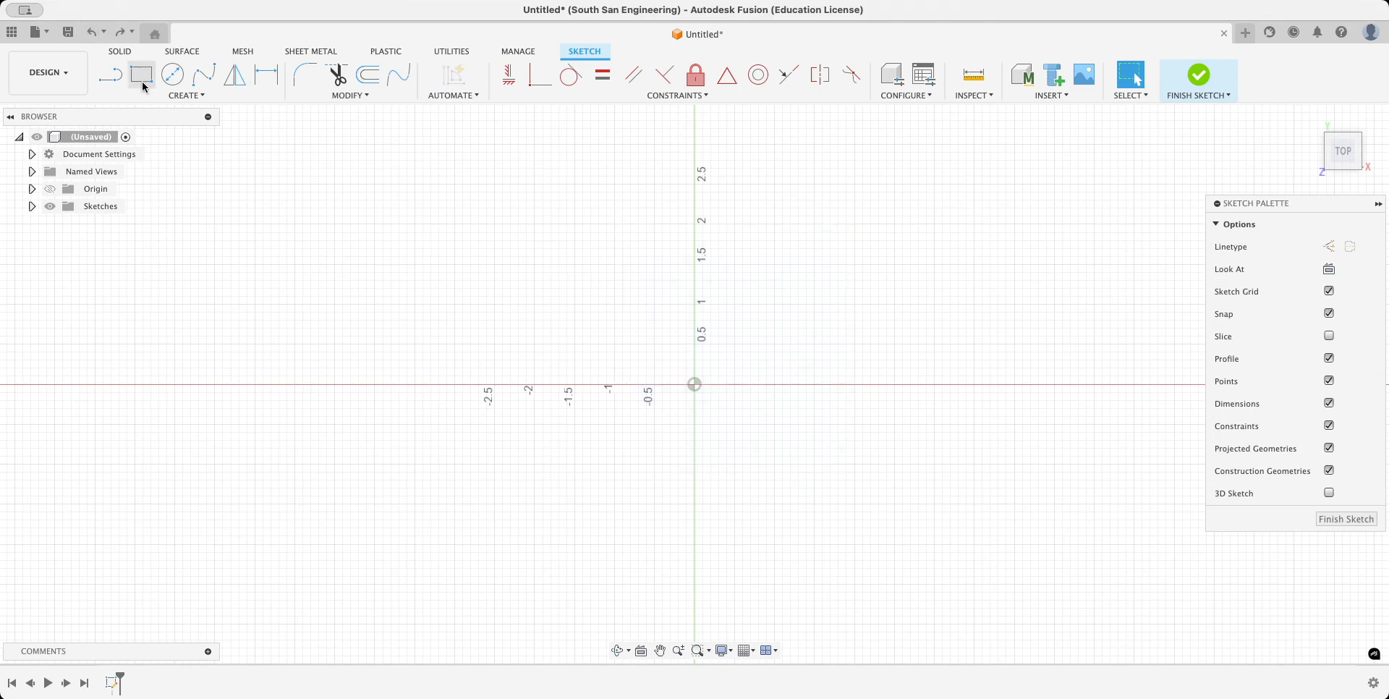
click(575, 504)
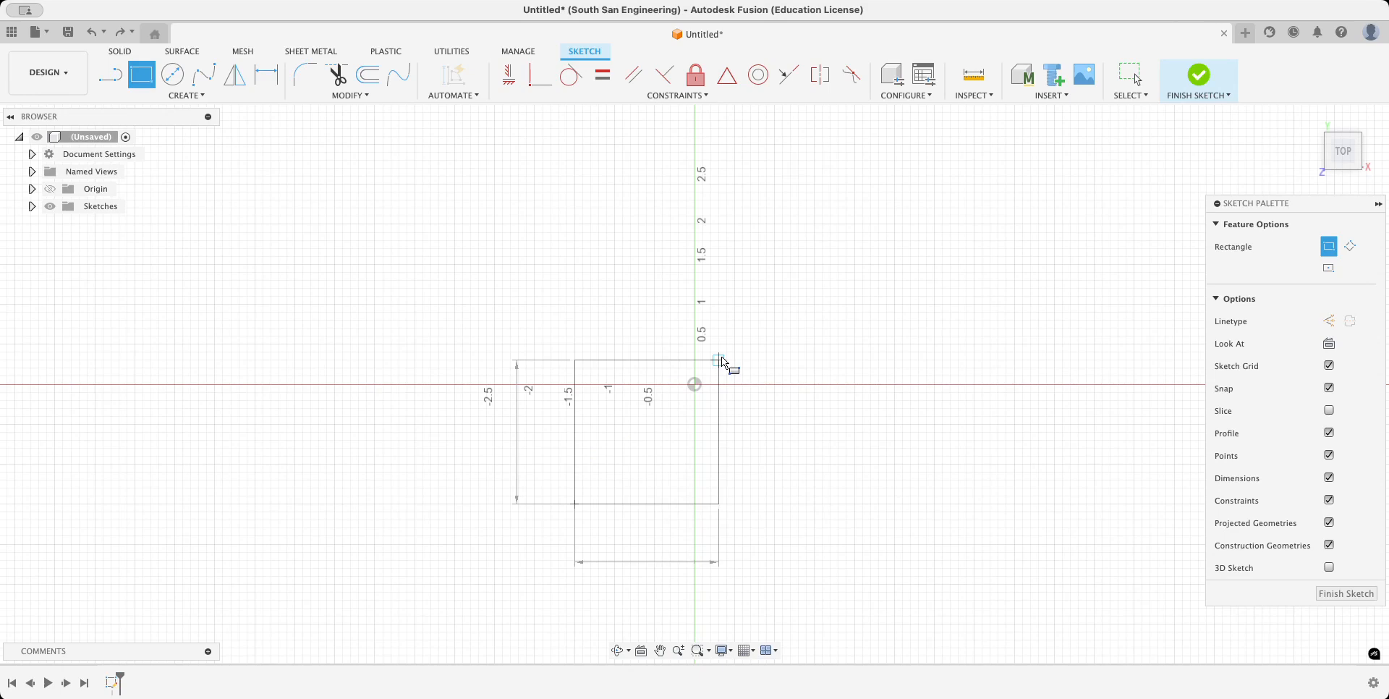
text(3)
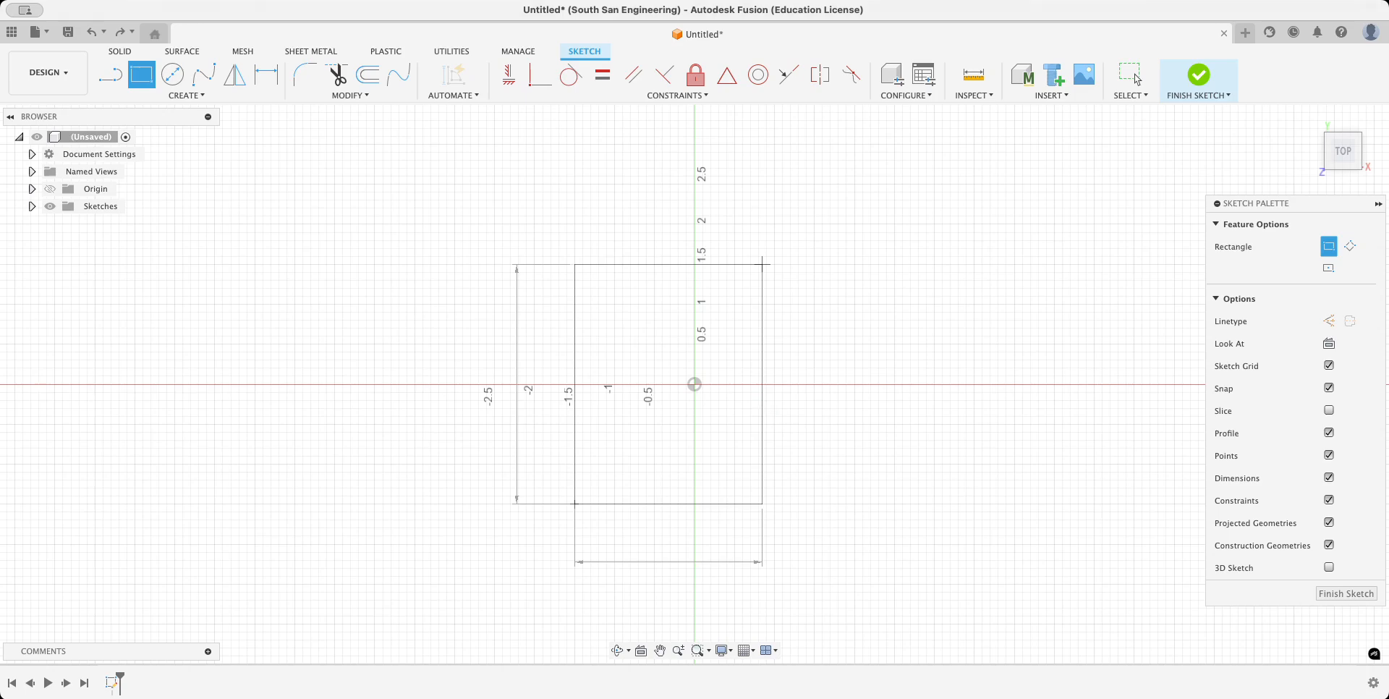
click(815, 265)
key(Escape)
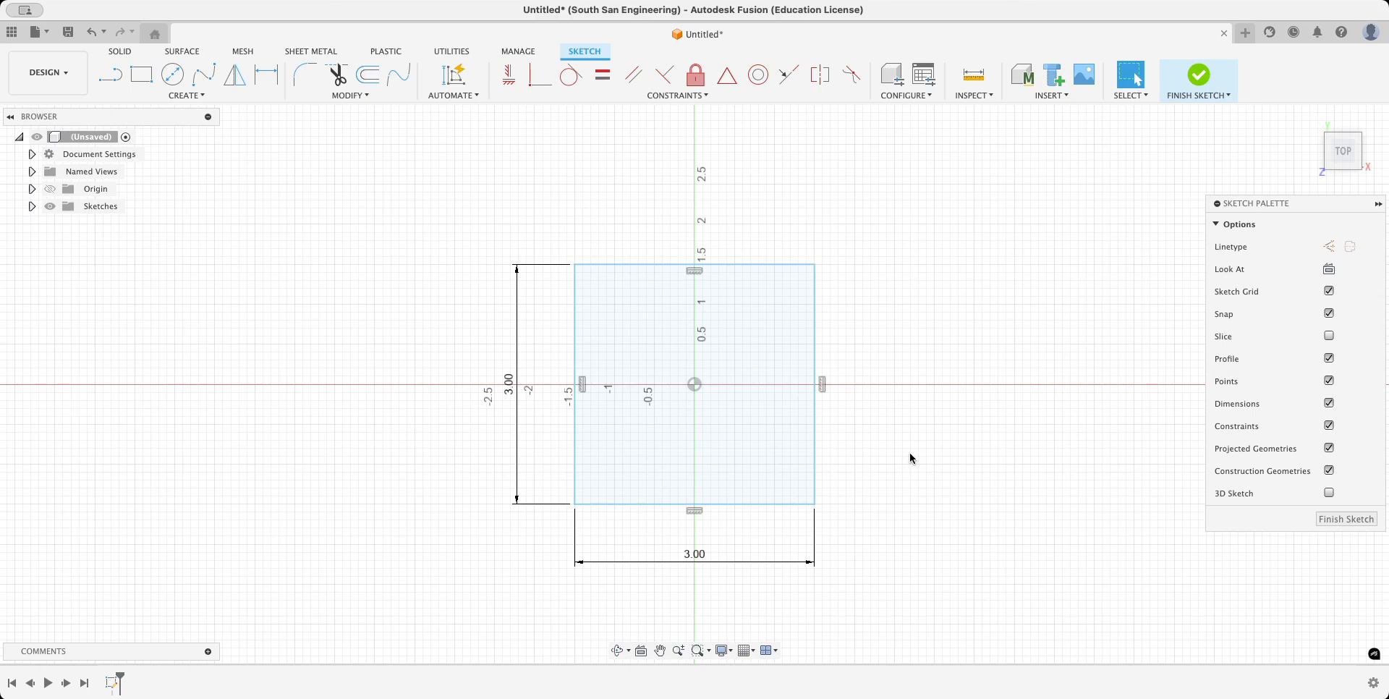
click(1347, 520)
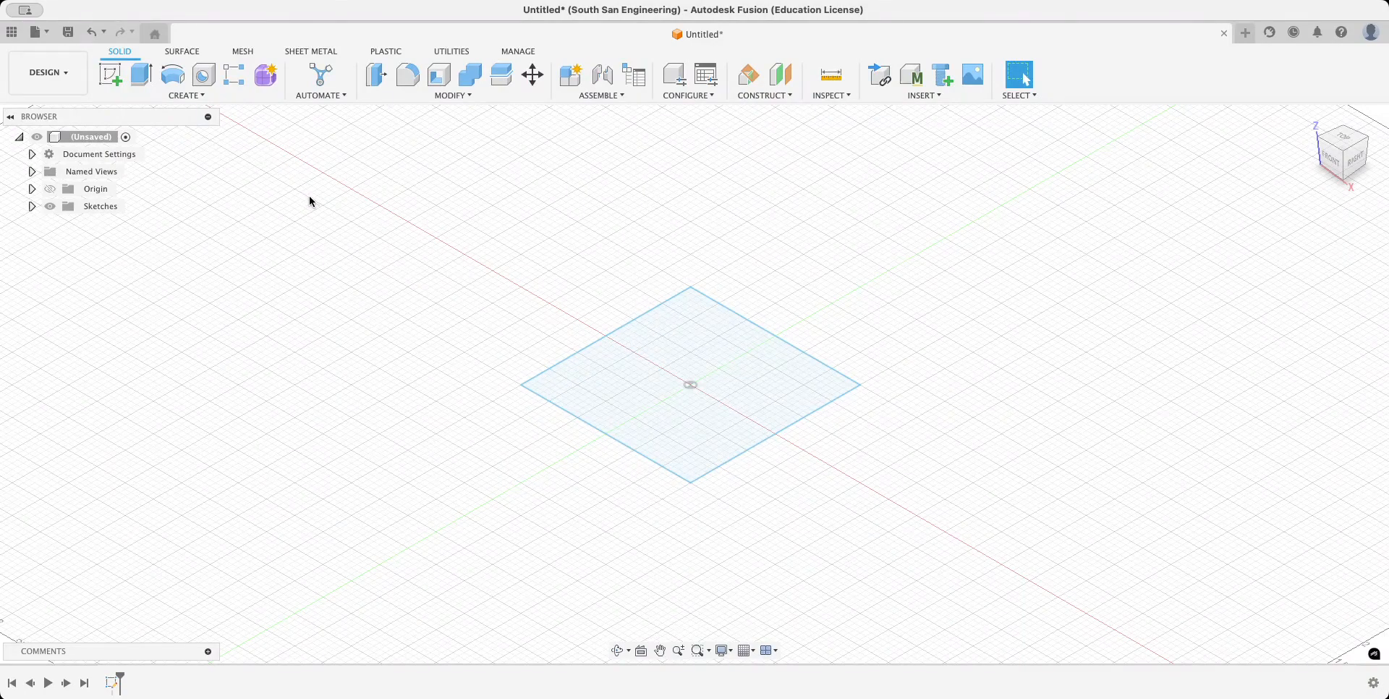
Step: Extrude the square profile 3 in upward as a new body and save the design as Cube
click(142, 76)
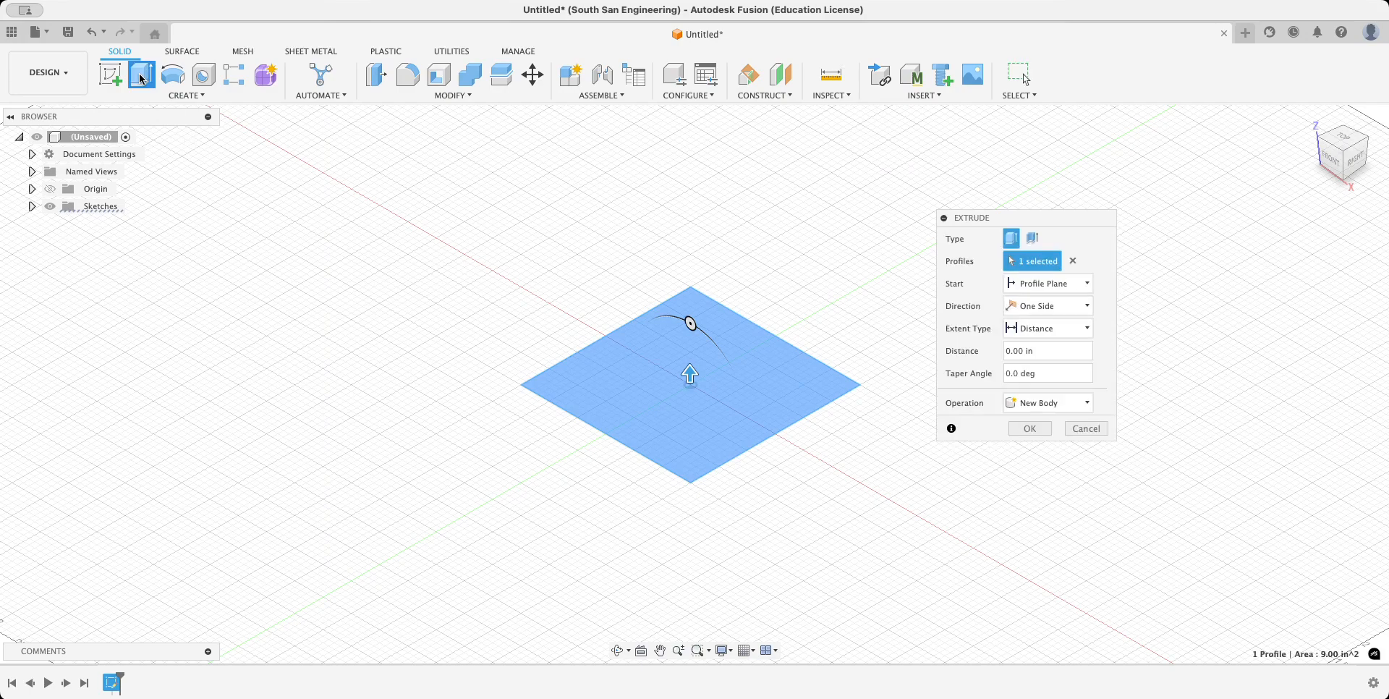
drag(689, 374, 690, 346)
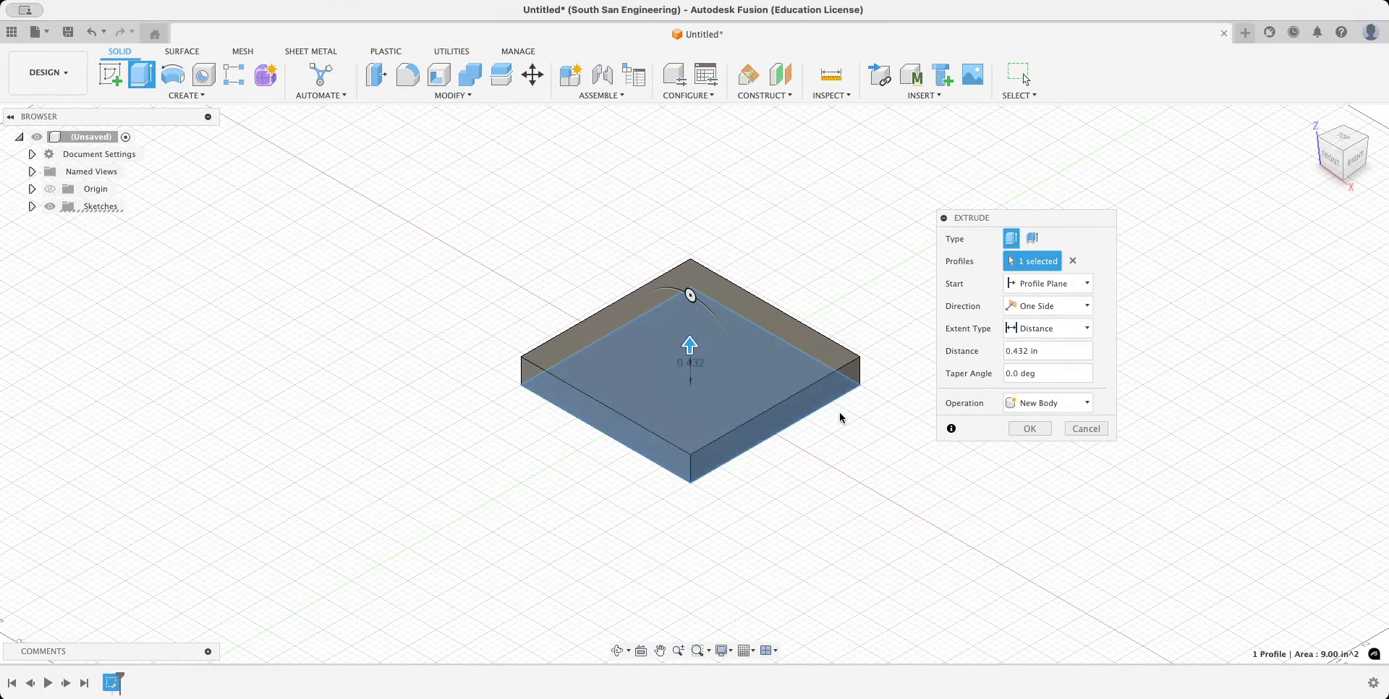
text(3)
click(1030, 428)
scroll(975, 434, up, 3)
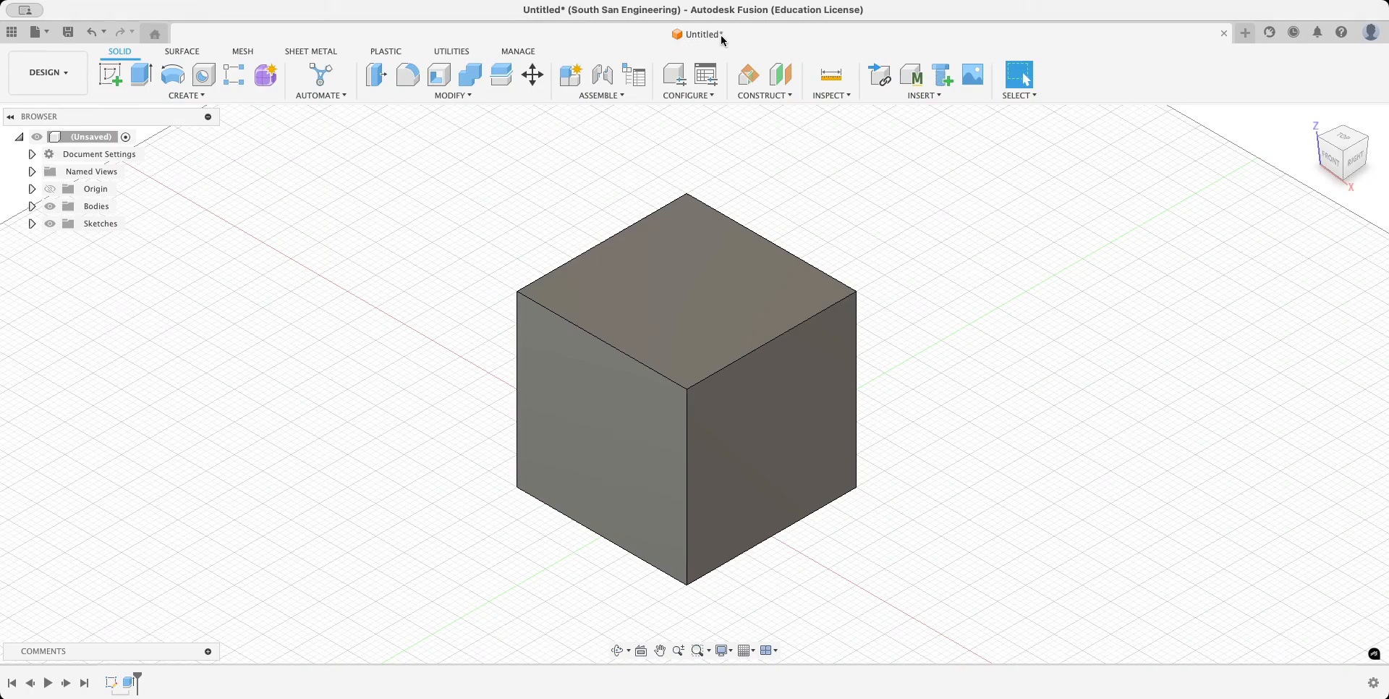
click(62, 37)
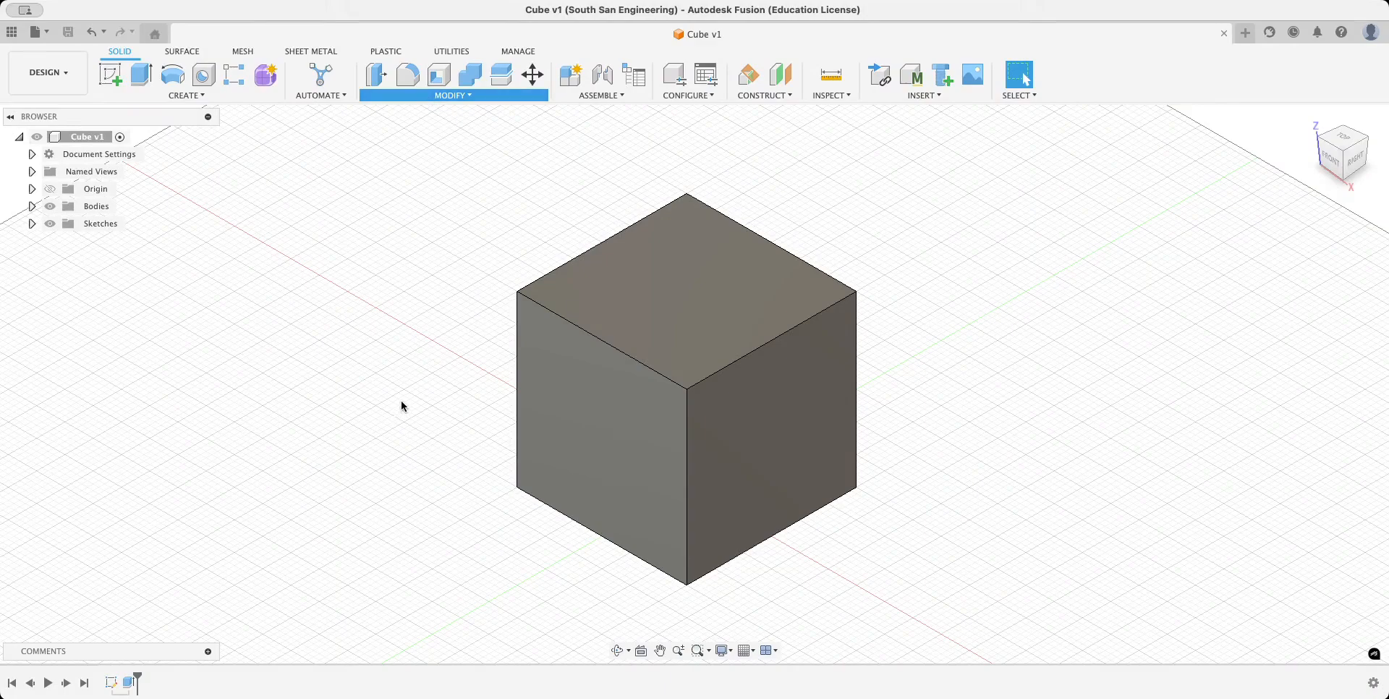
Step: Apply the Paint - Enamel Glossy (Green) appearance to the whole cube body and close the appearance settings
key(a)
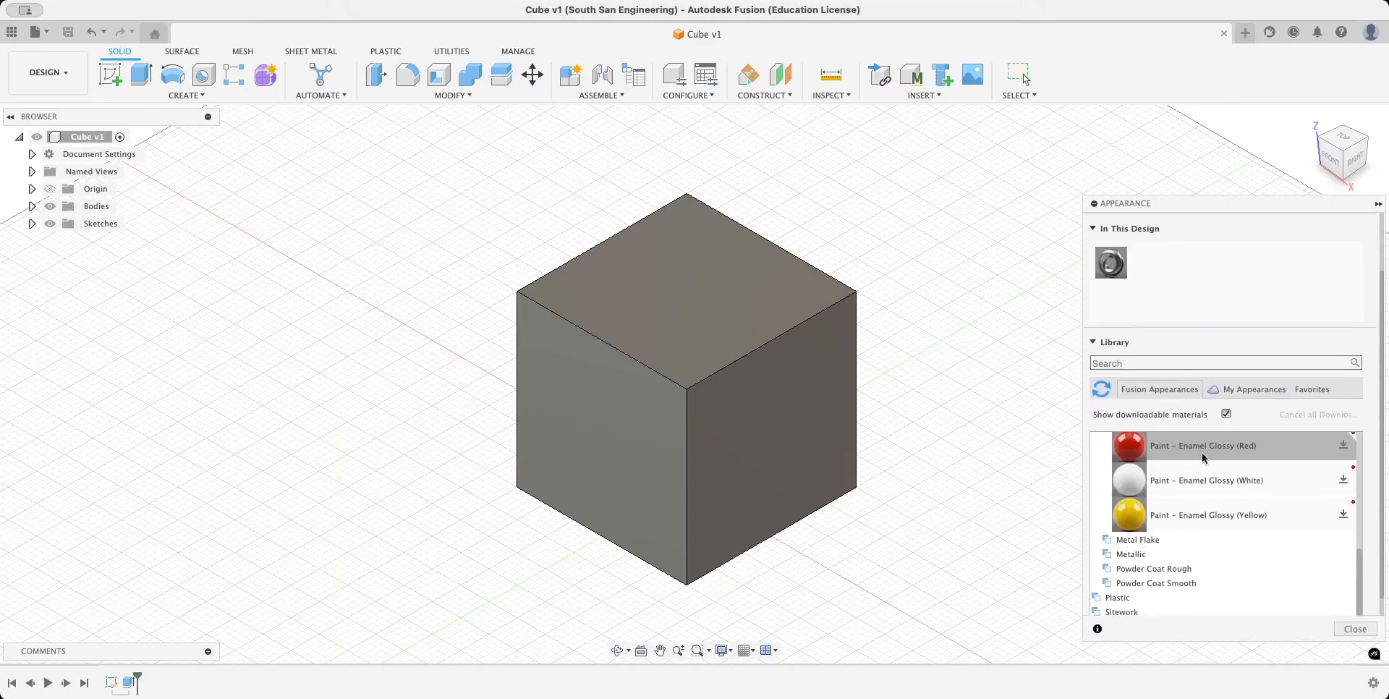
scroll(1251, 513, up, 5)
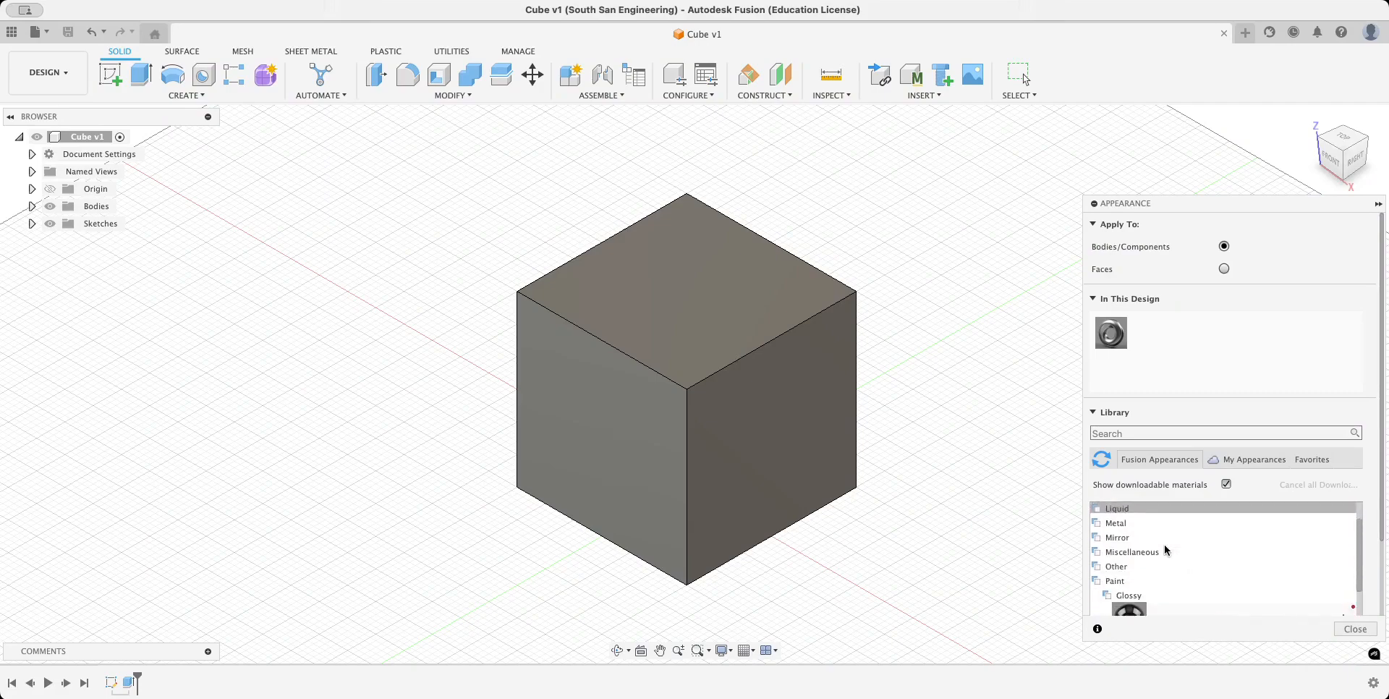
scroll(1142, 560, down, 1)
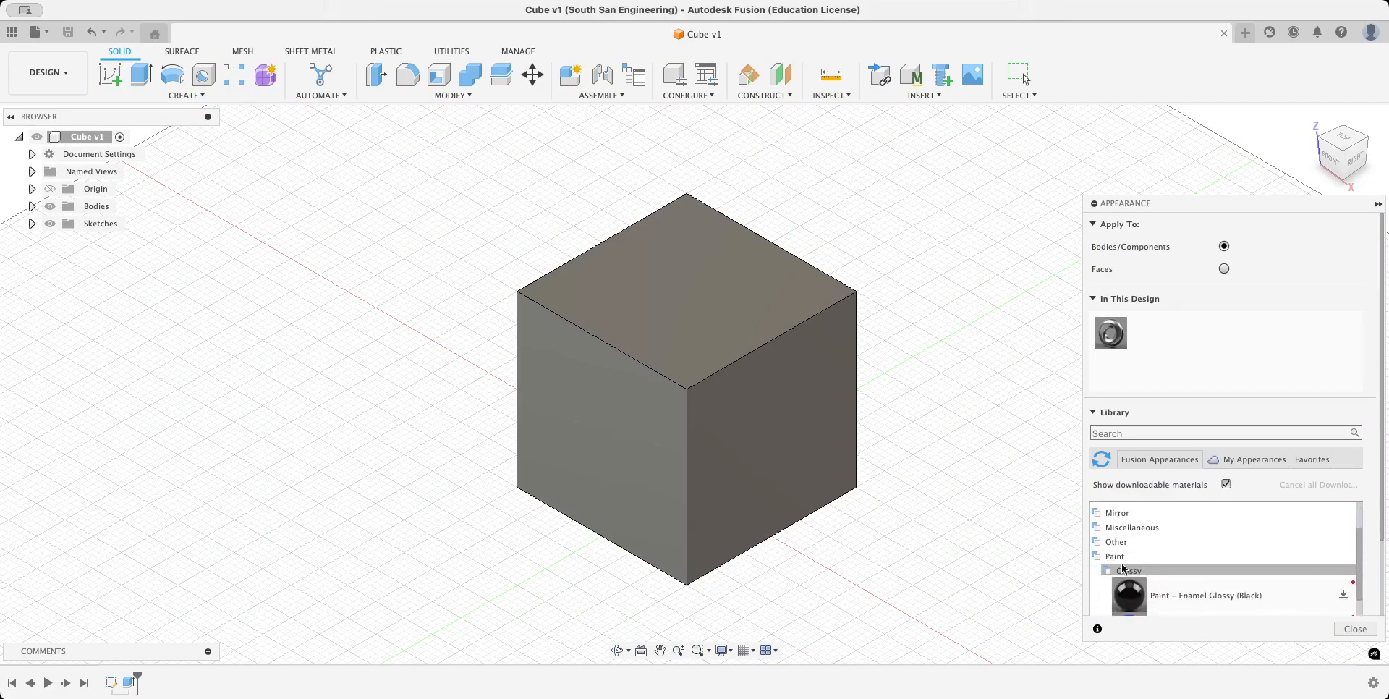
click(1115, 559)
scroll(1148, 561, down, 2)
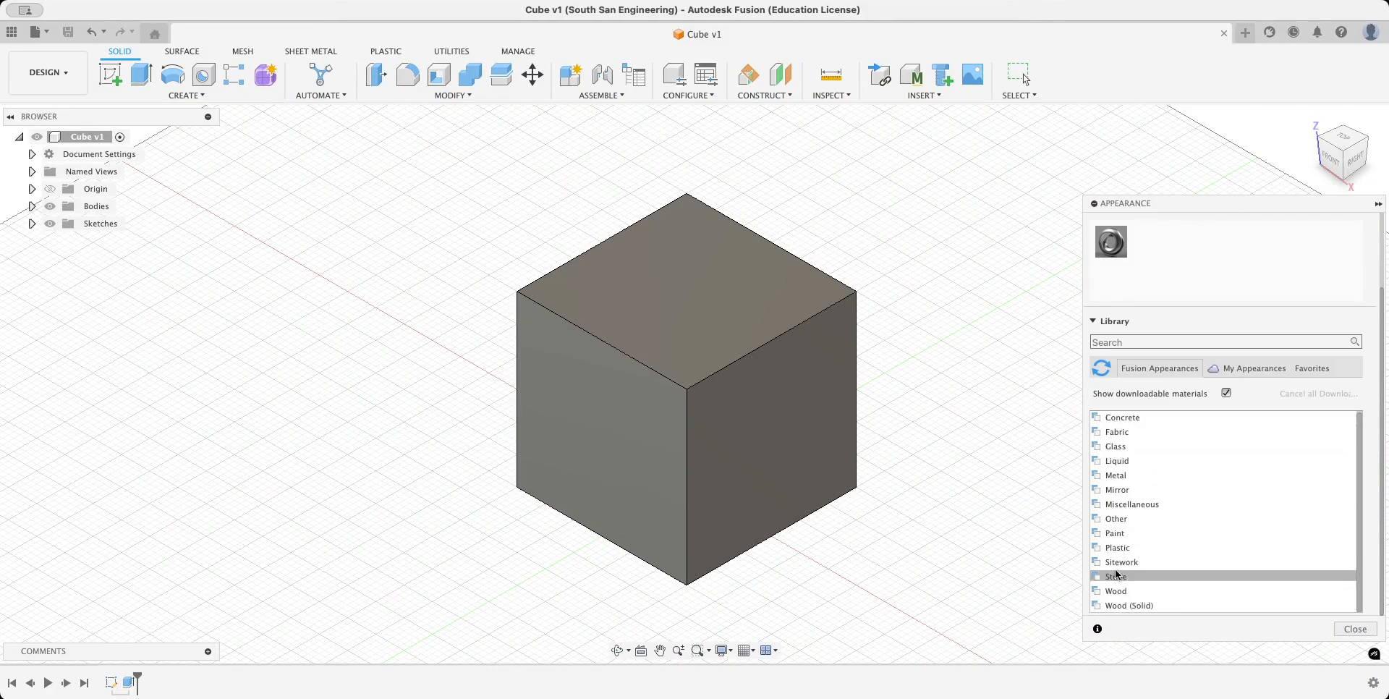
click(1113, 536)
scroll(1203, 534, down, 2)
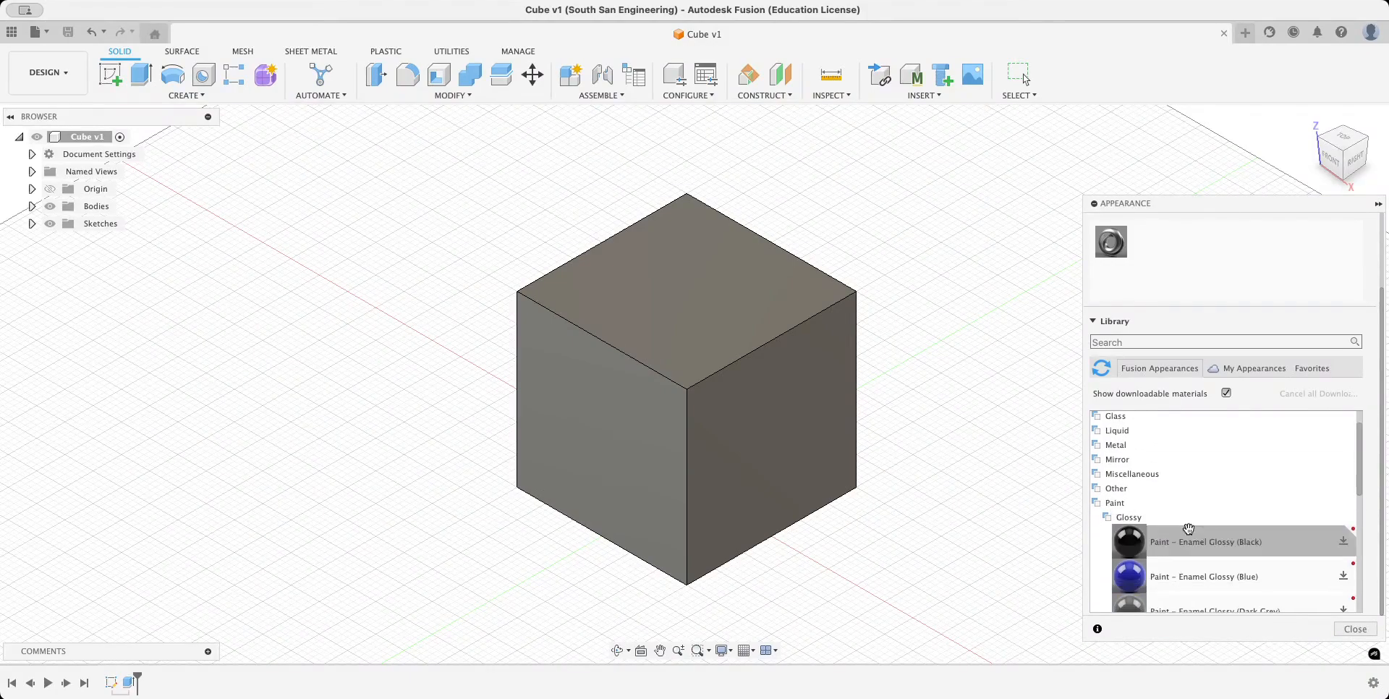
click(1130, 519)
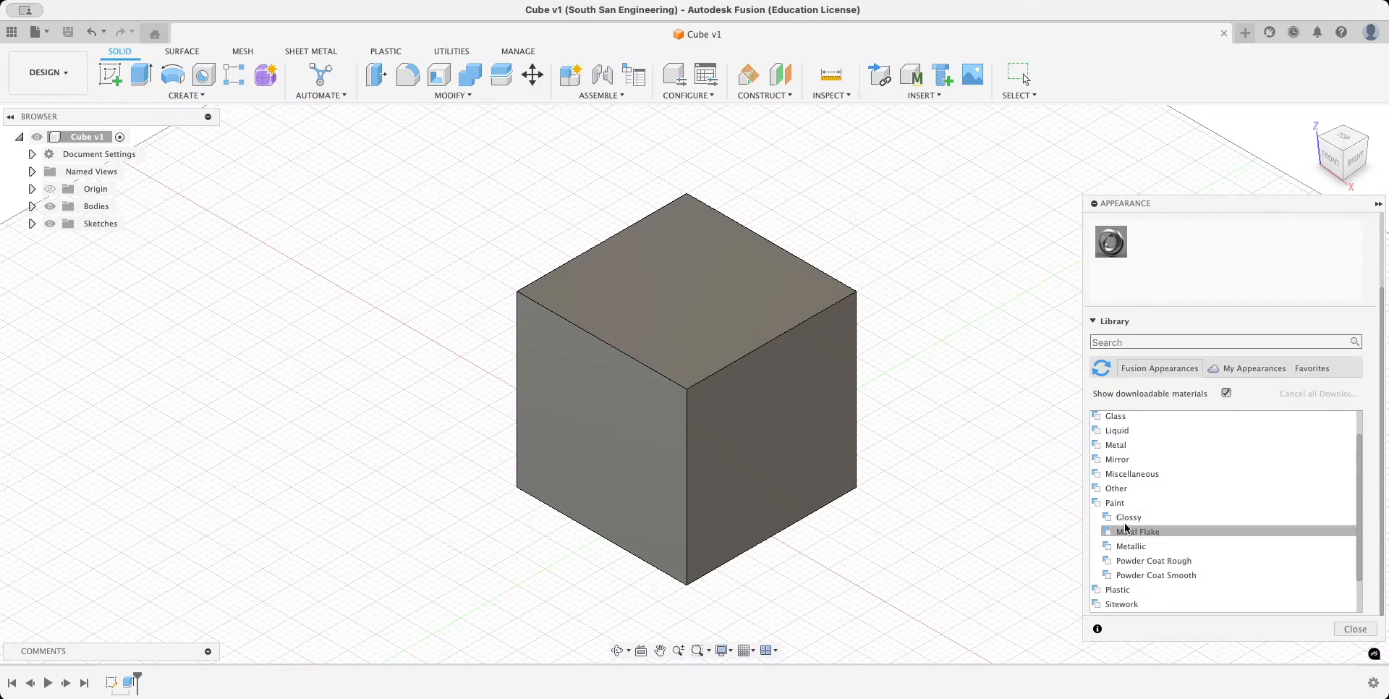
click(1132, 522)
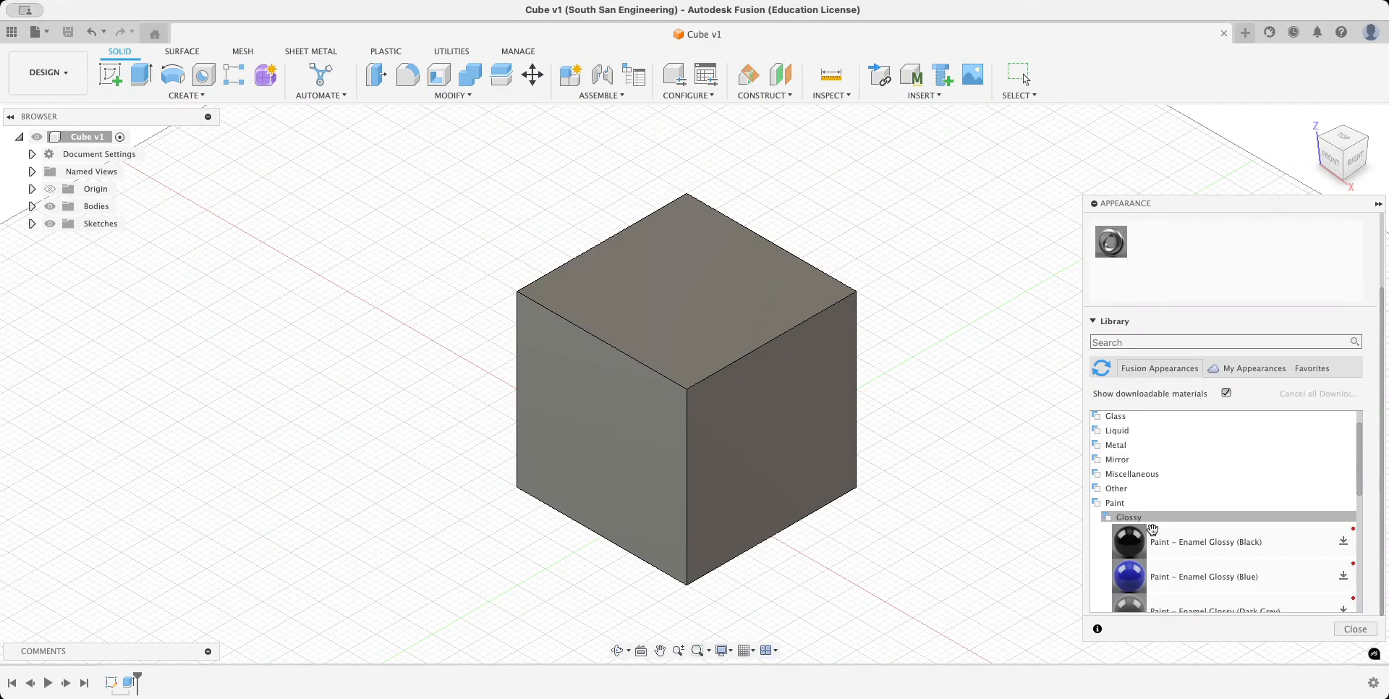
scroll(1172, 535, down, 4)
drag(1275, 525, 671, 376)
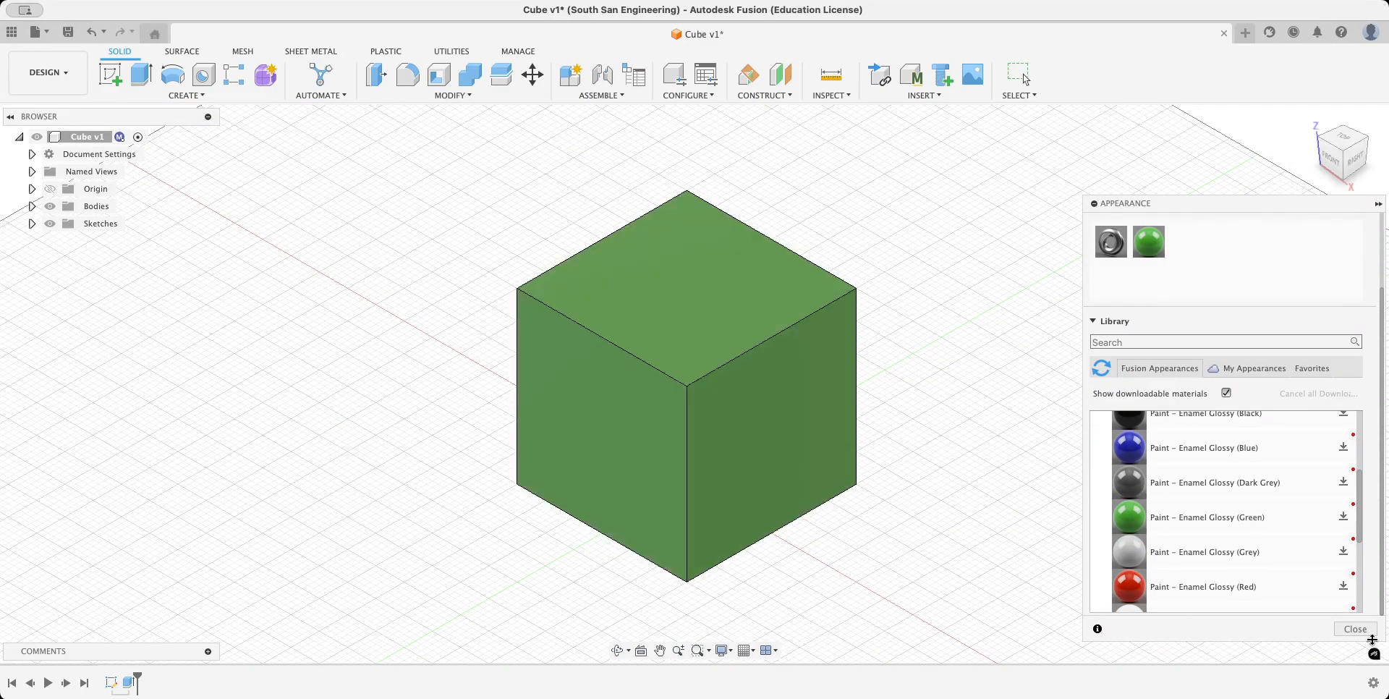
click(1355, 628)
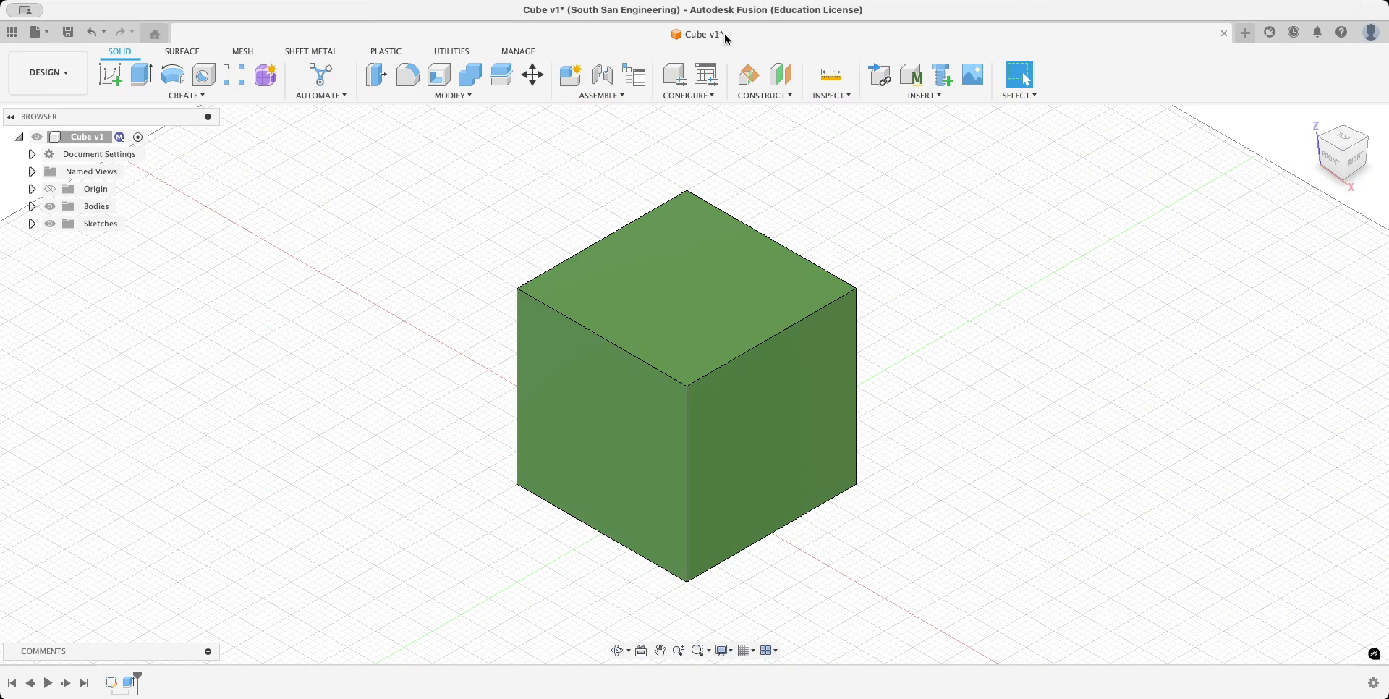
Step: Save the green cube as a new version described as "changed color to green" and start a new design
click(67, 34)
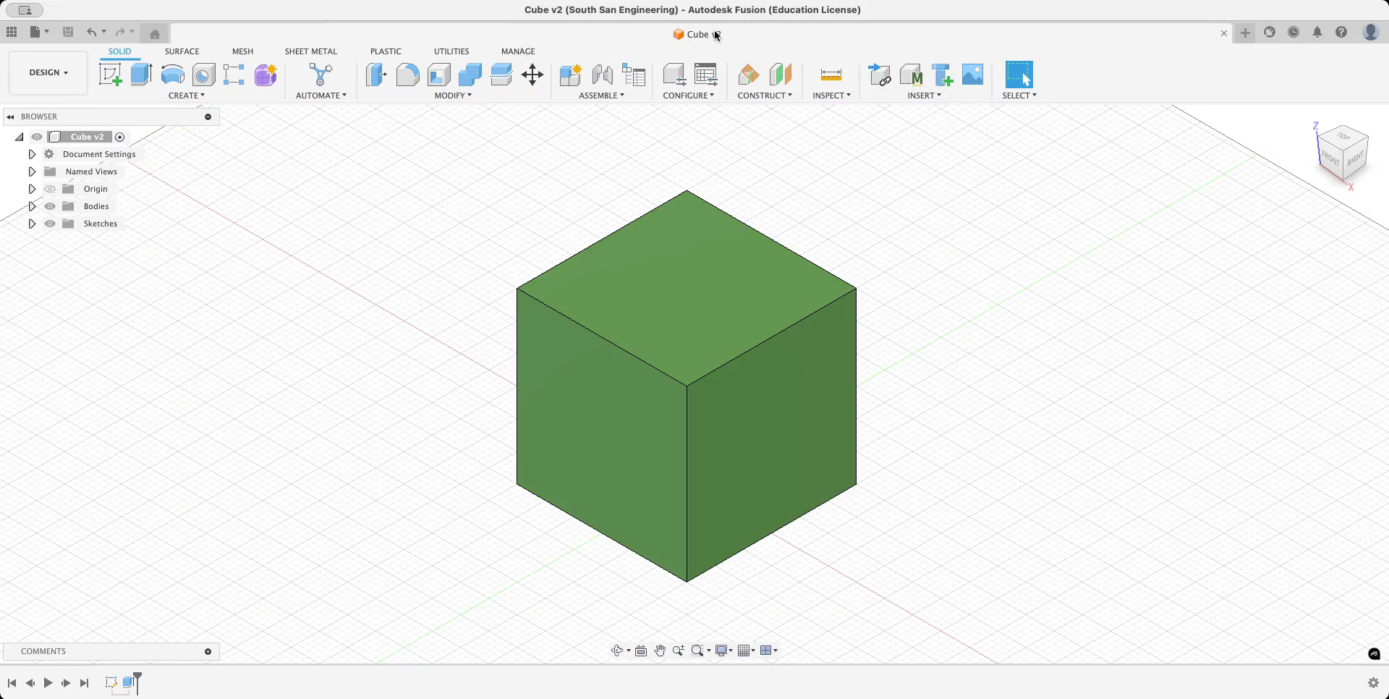
click(1245, 34)
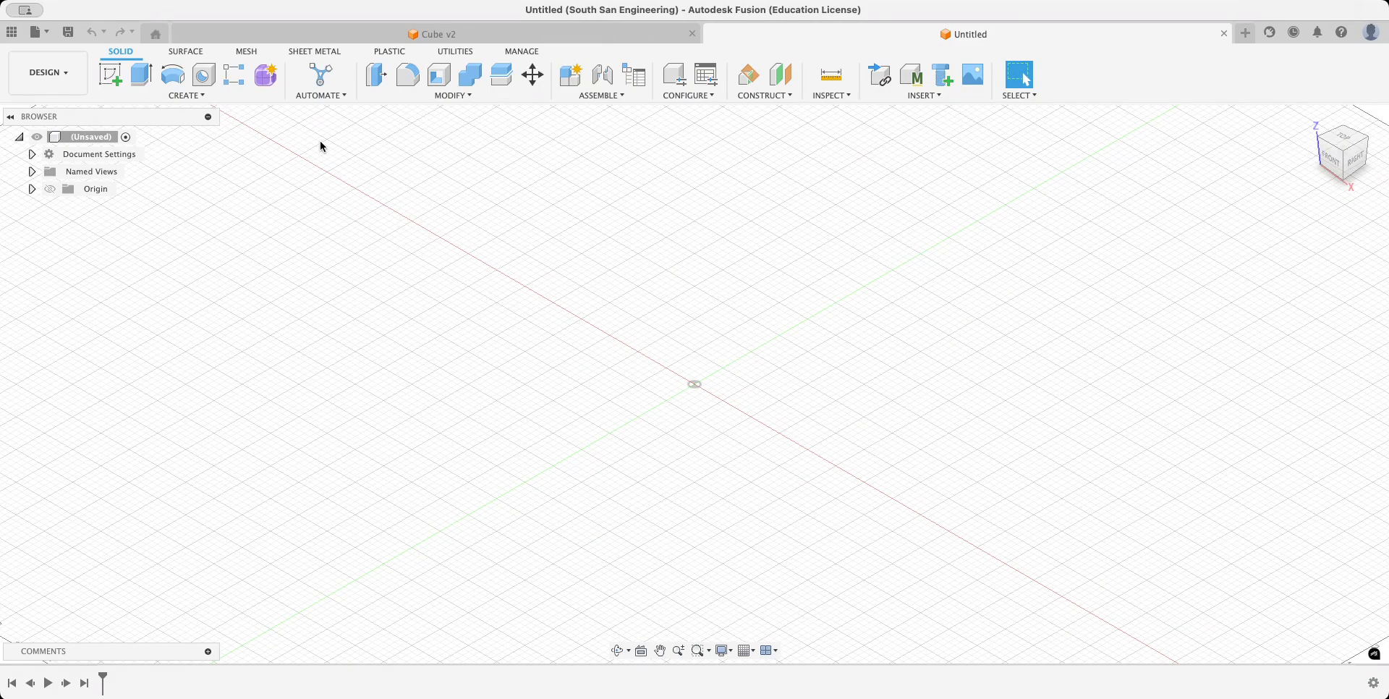
Step: Sketch a 1 in diameter circle centred on the origin on the horizontal plane and finish the sketch
click(107, 78)
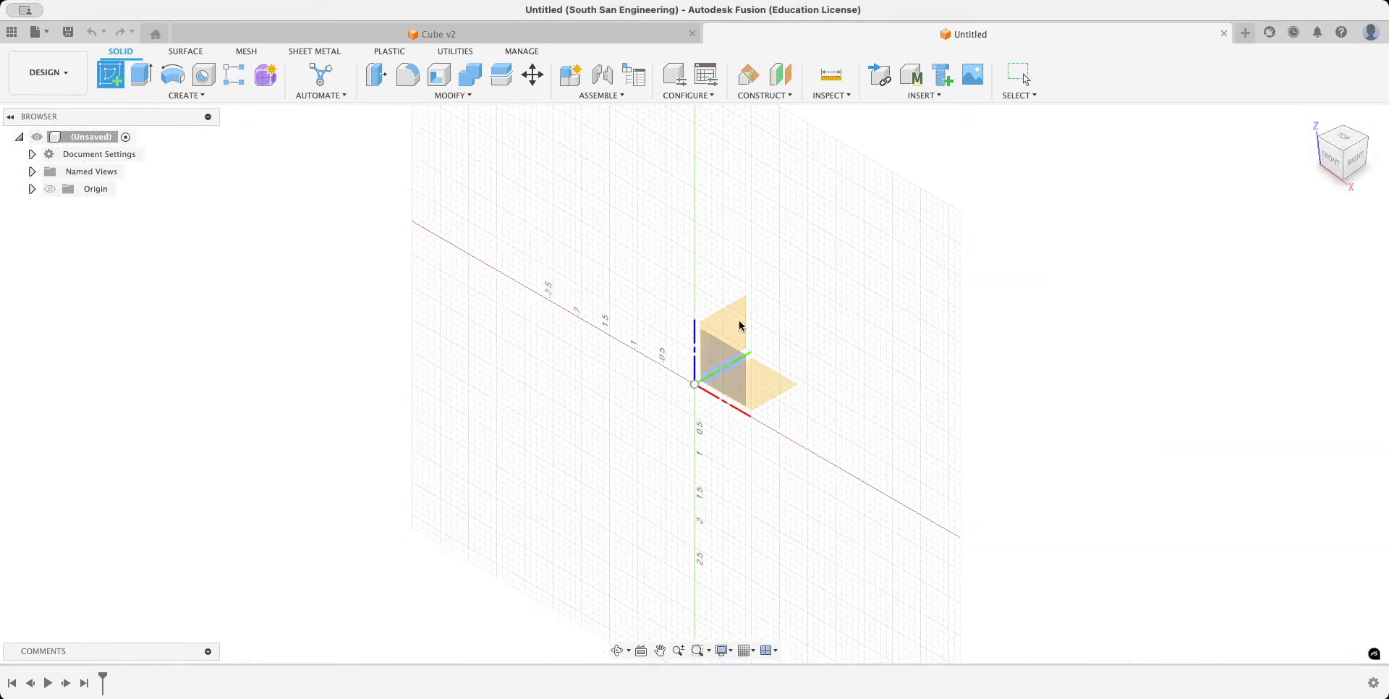
click(768, 389)
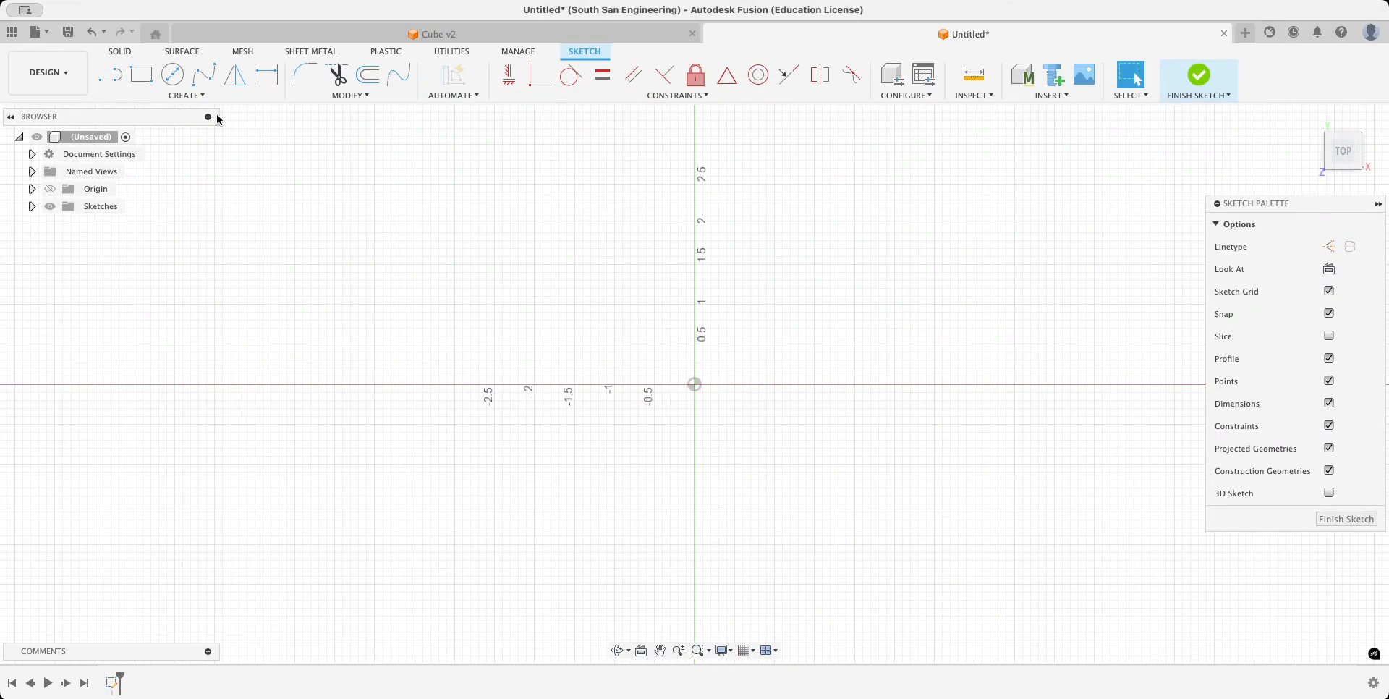
click(173, 75)
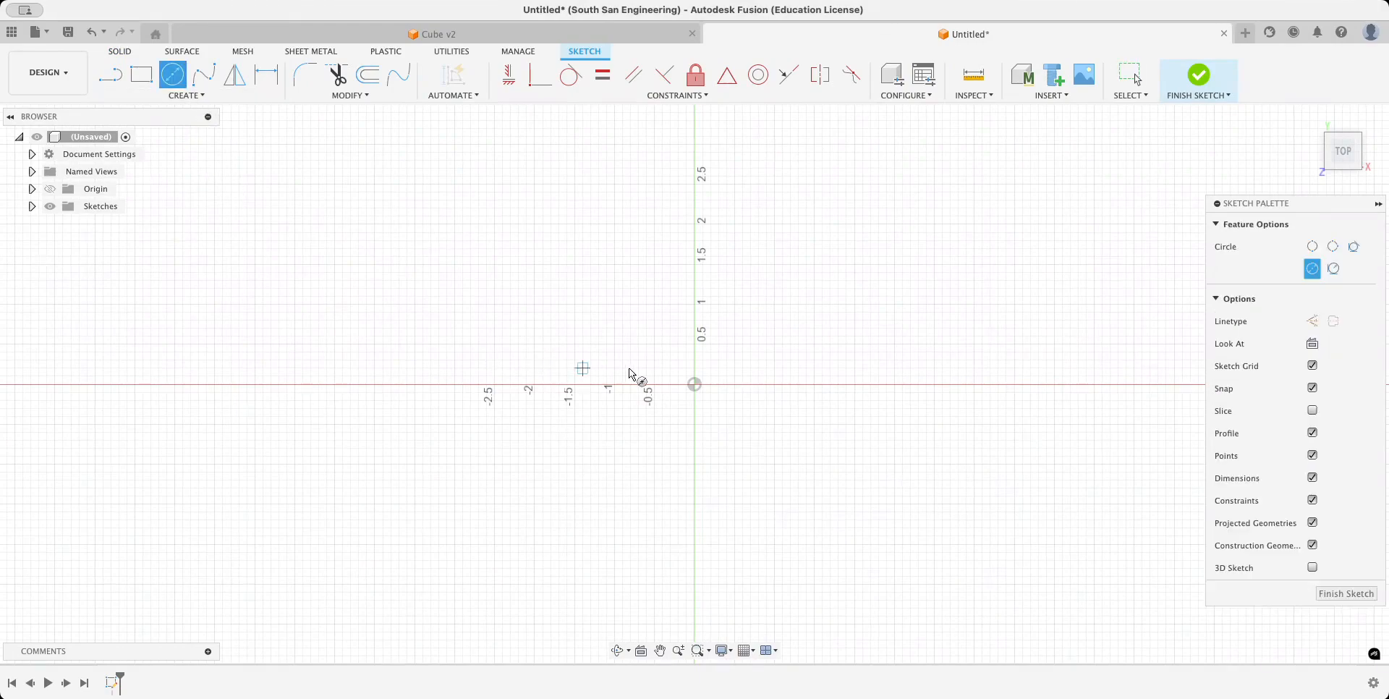
click(693, 384)
click(723, 373)
key(Escape)
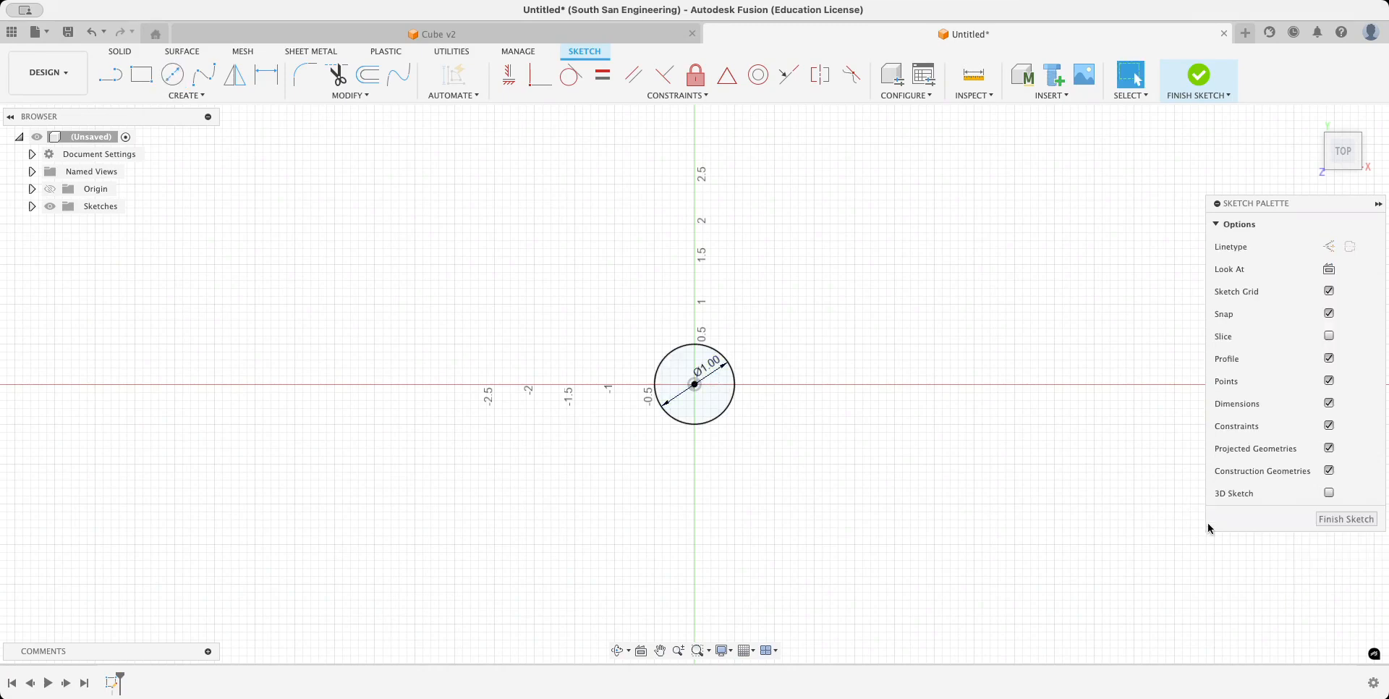
click(1347, 519)
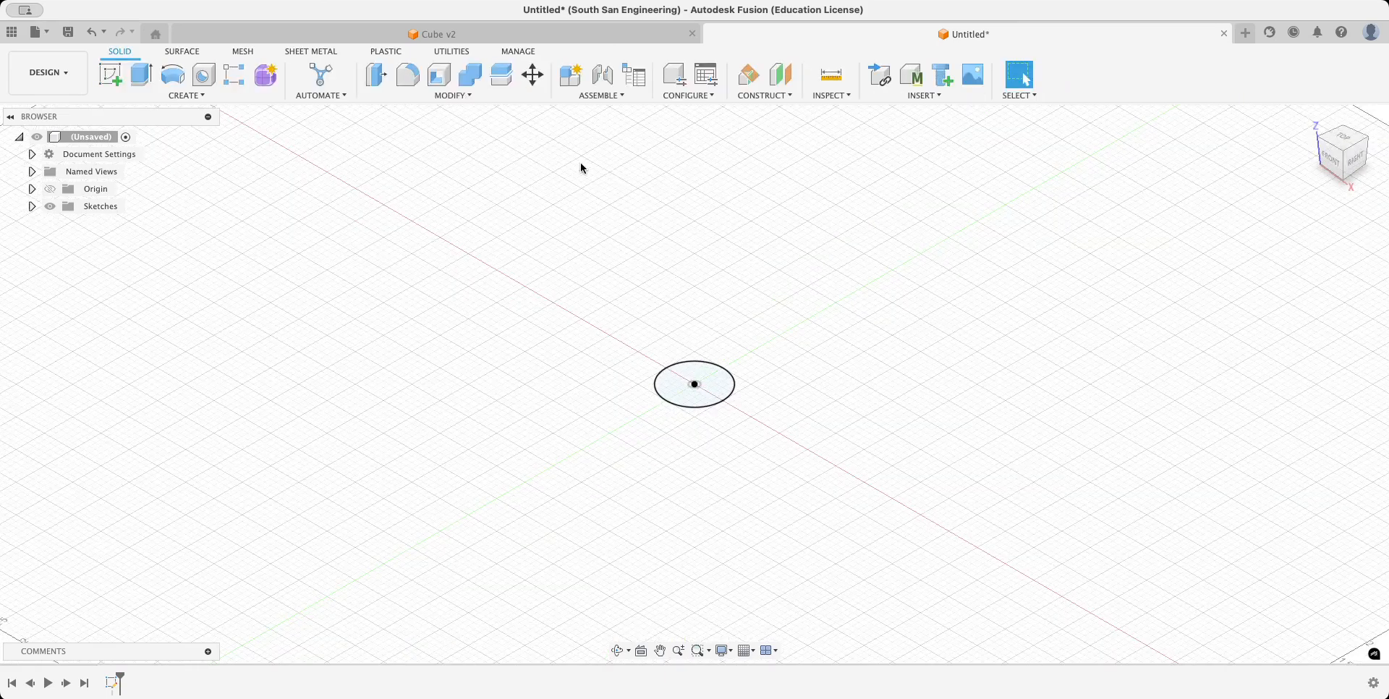
Step: Extrude the circular profile 3 in upward as a new body and save the design as cylinder
click(141, 76)
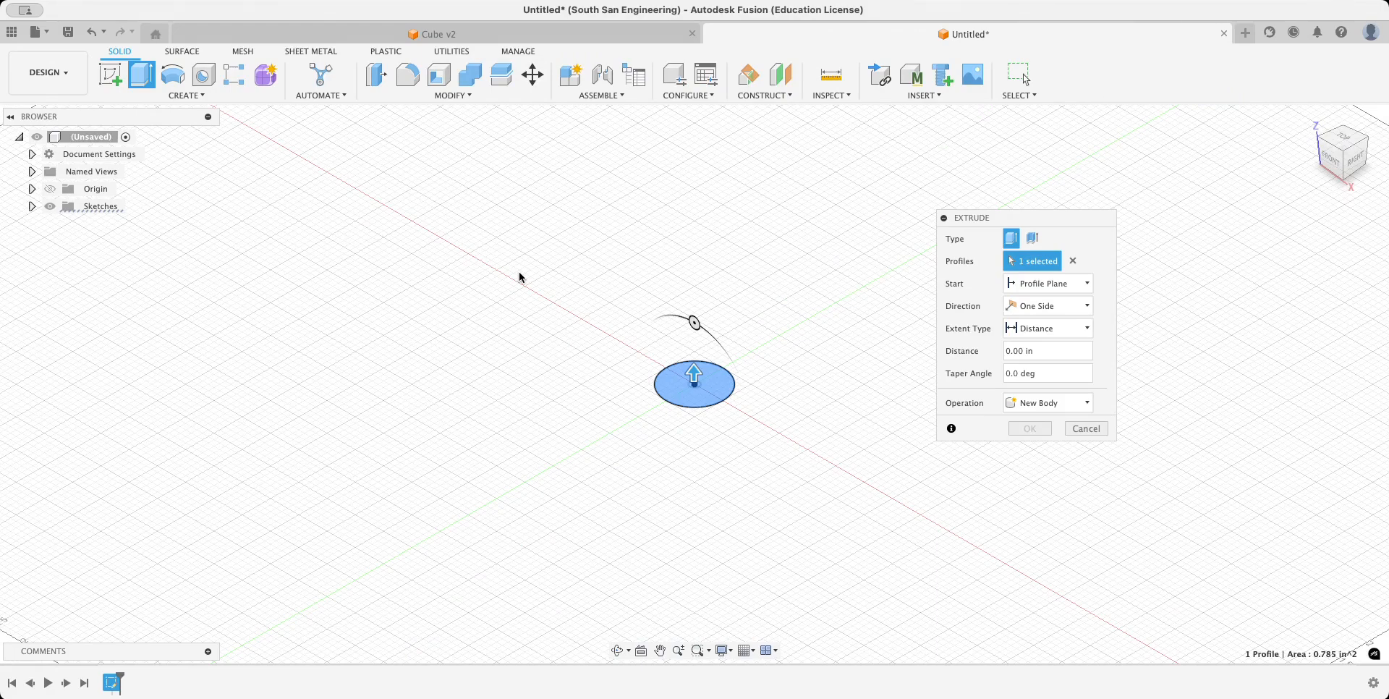
text(3)
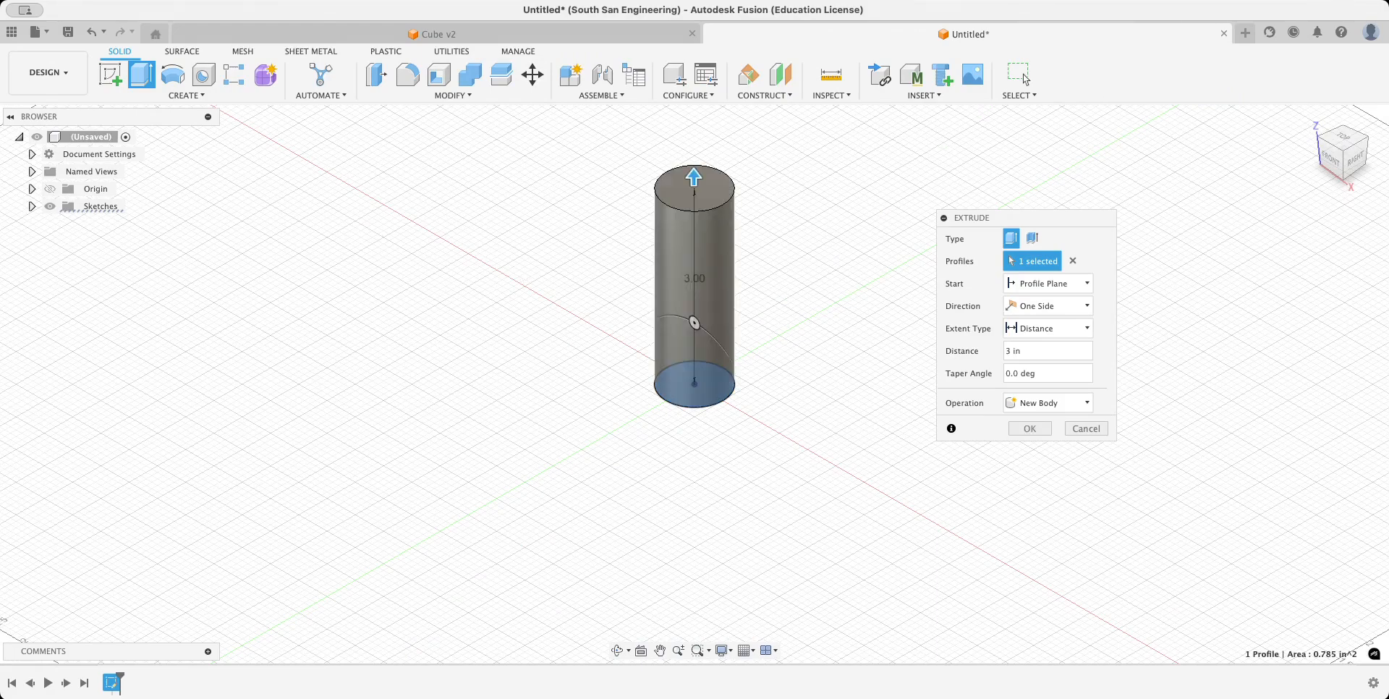
middle_drag(530, 264, 518, 277)
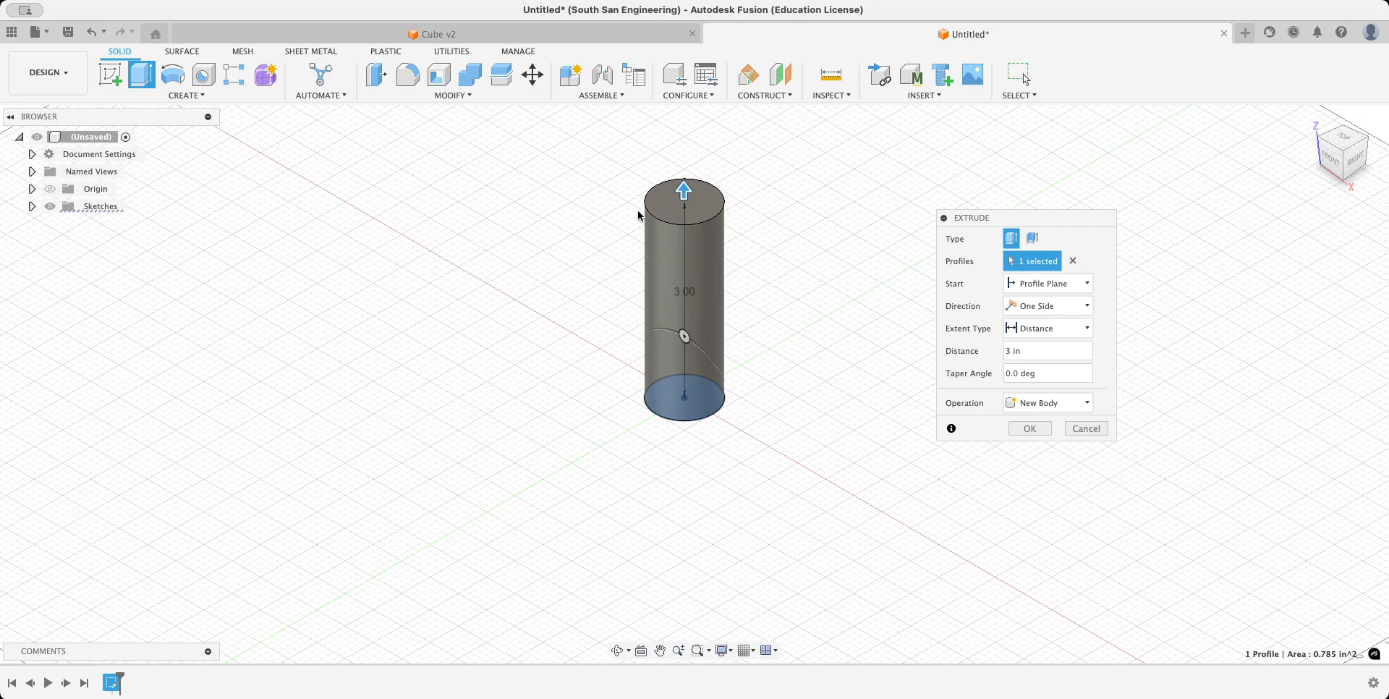
click(1031, 429)
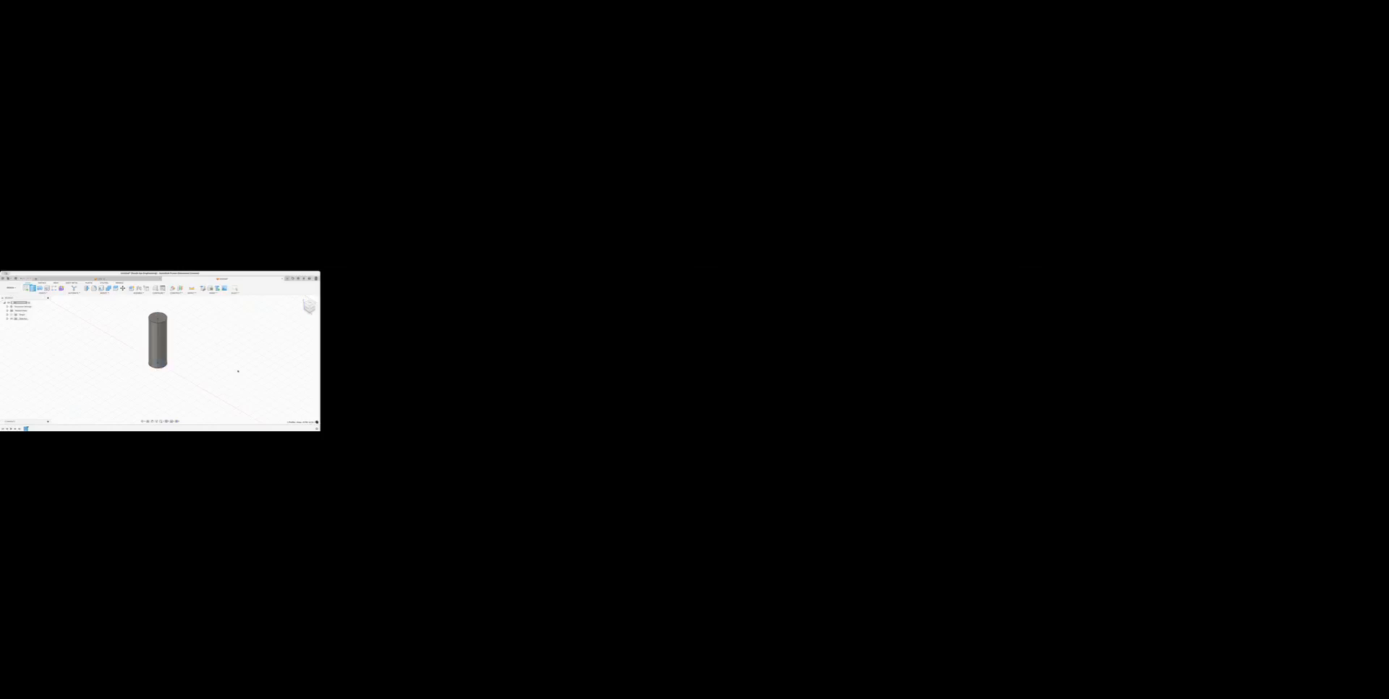
scroll(946, 429, up, 3)
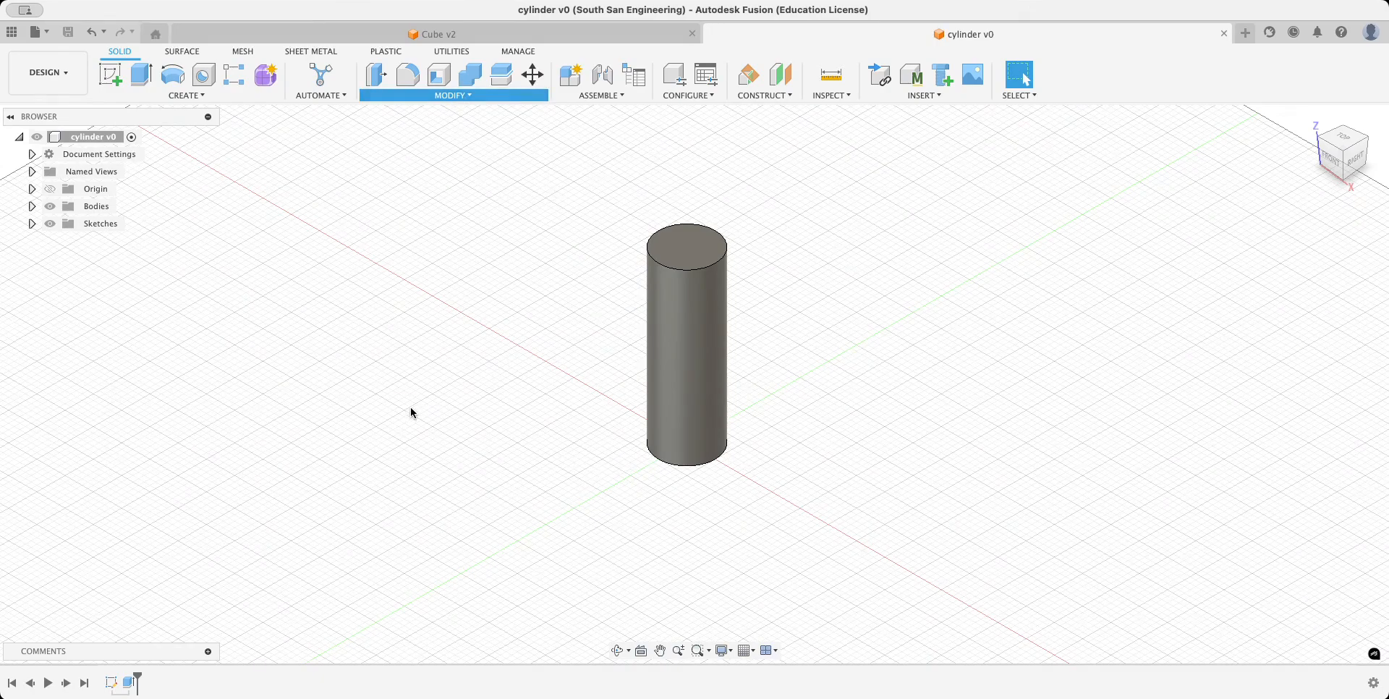
Step: Apply the Paint - Enamel Glossy (Red) appearance to the whole cylinder body and close the appearance settings
key(a)
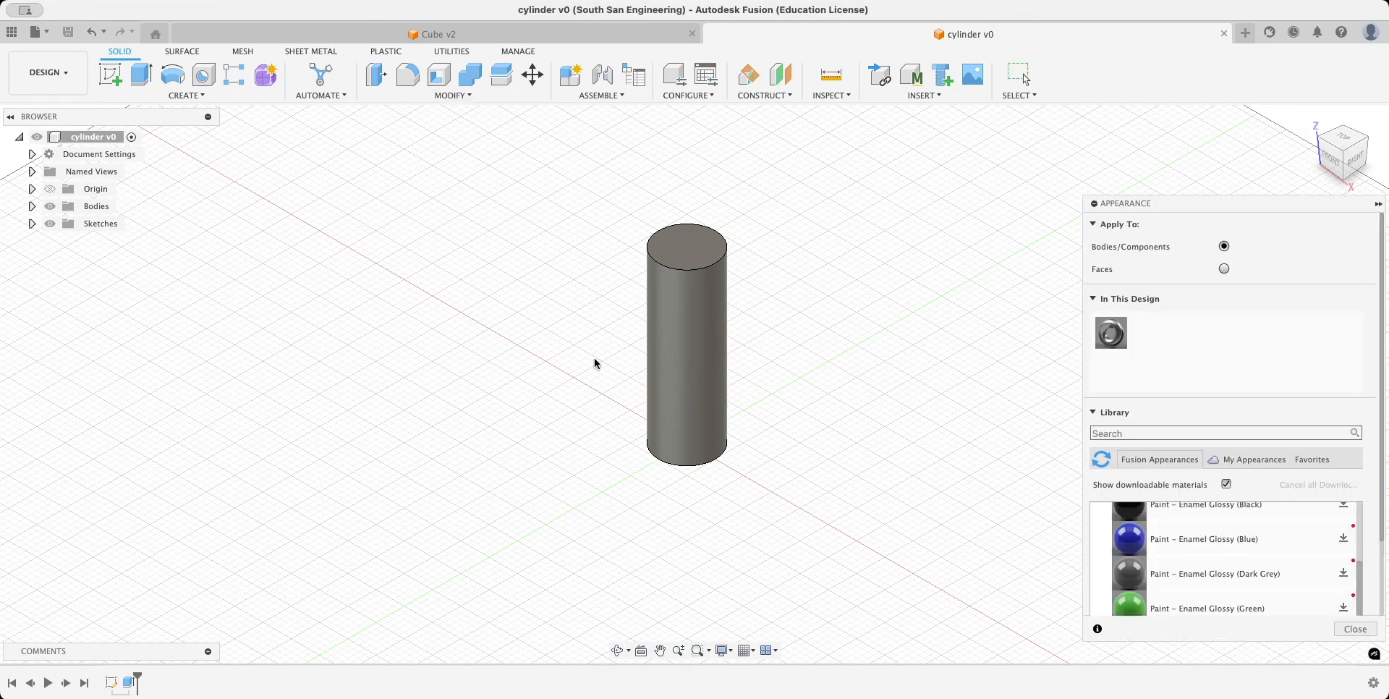
scroll(1227, 563, down, 3)
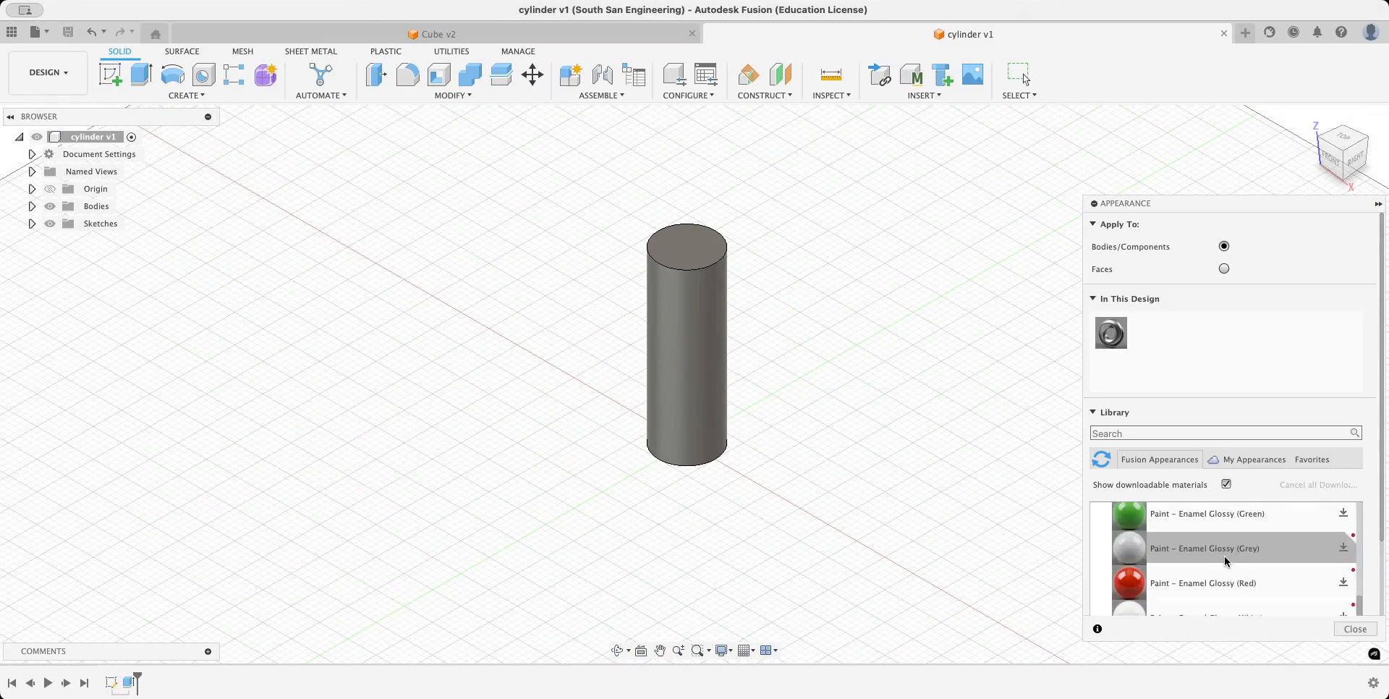
mouse_move(747, 406)
mouse_down()
mouse_move(670, 303)
mouse_move(686, 310)
mouse_up()
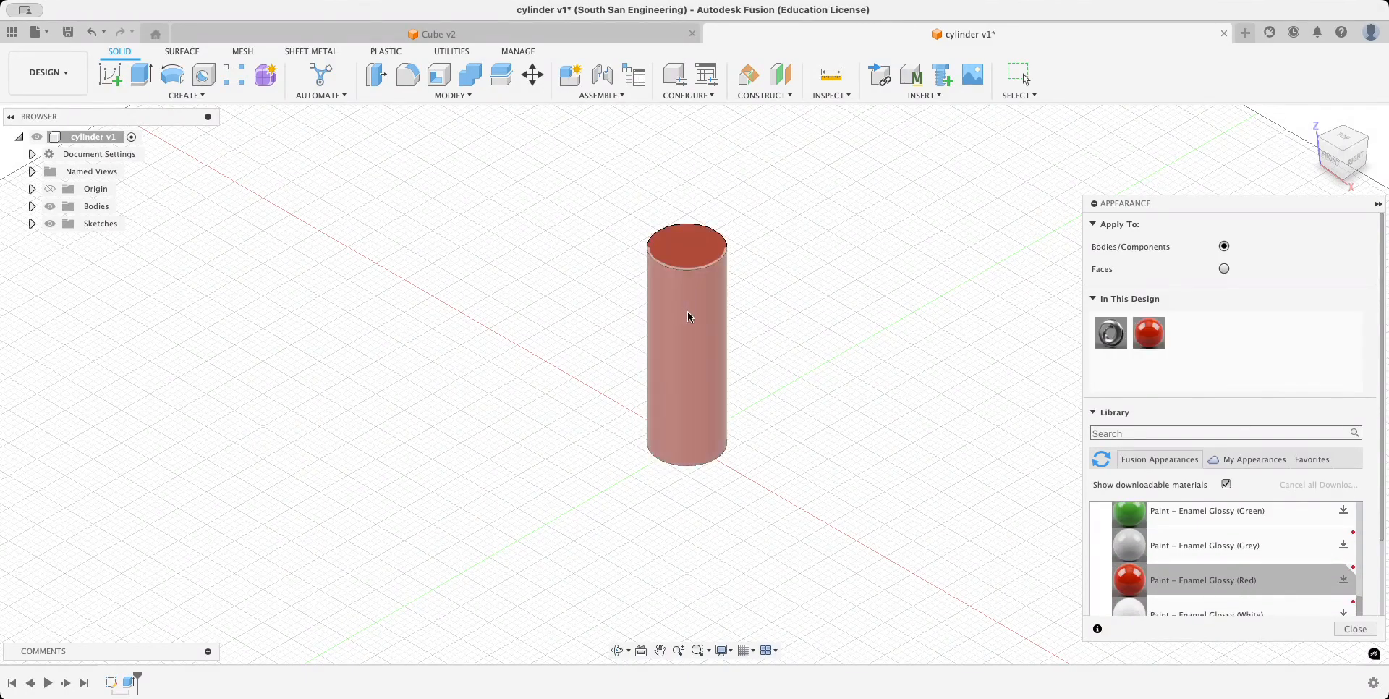
click(1354, 628)
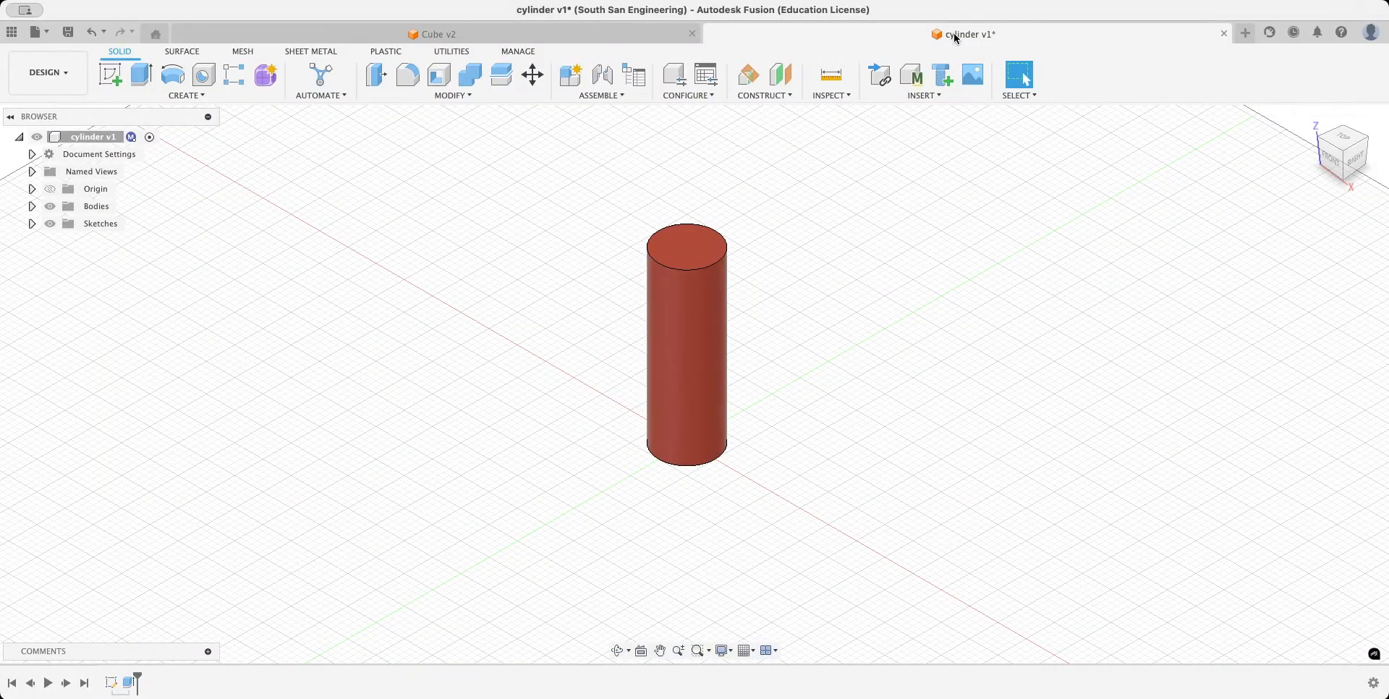
Step: Rename the cylinder design in the IED Folder as Cylinder and save a new version described as "changed color to red"
click(50, 34)
click(14, 36)
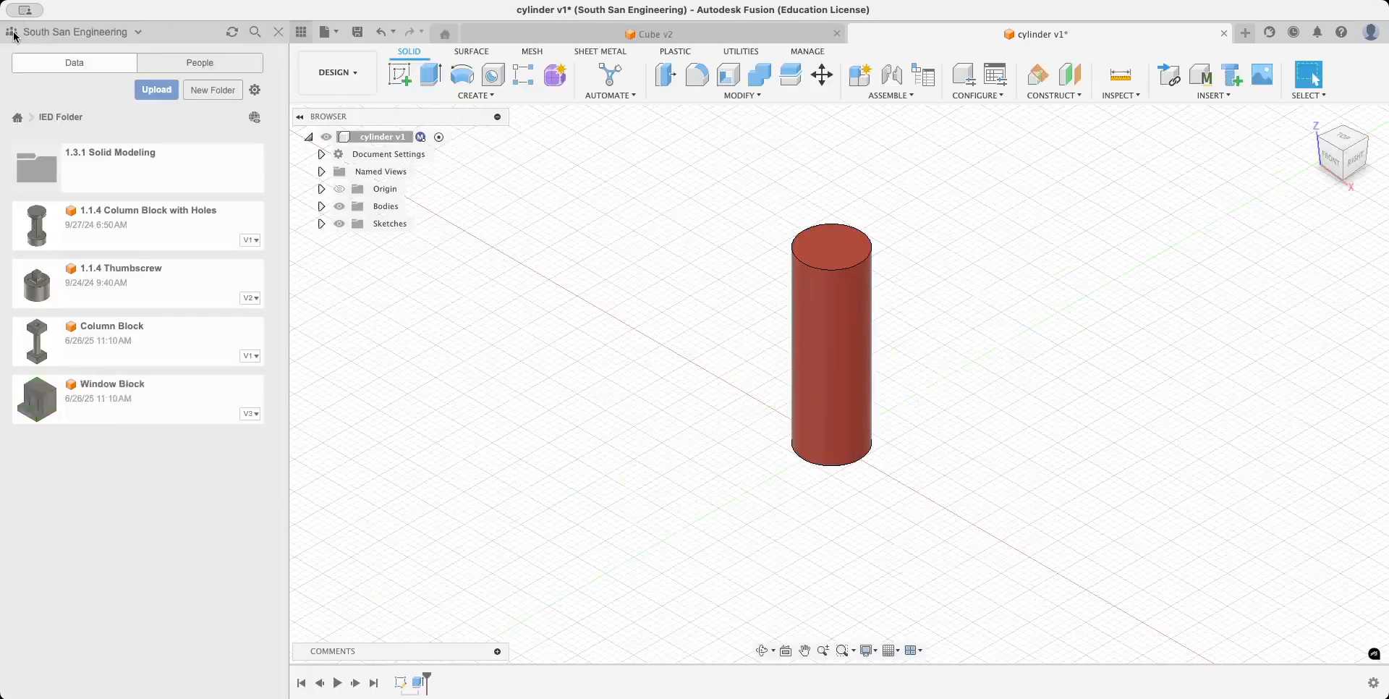
right_click(105, 449)
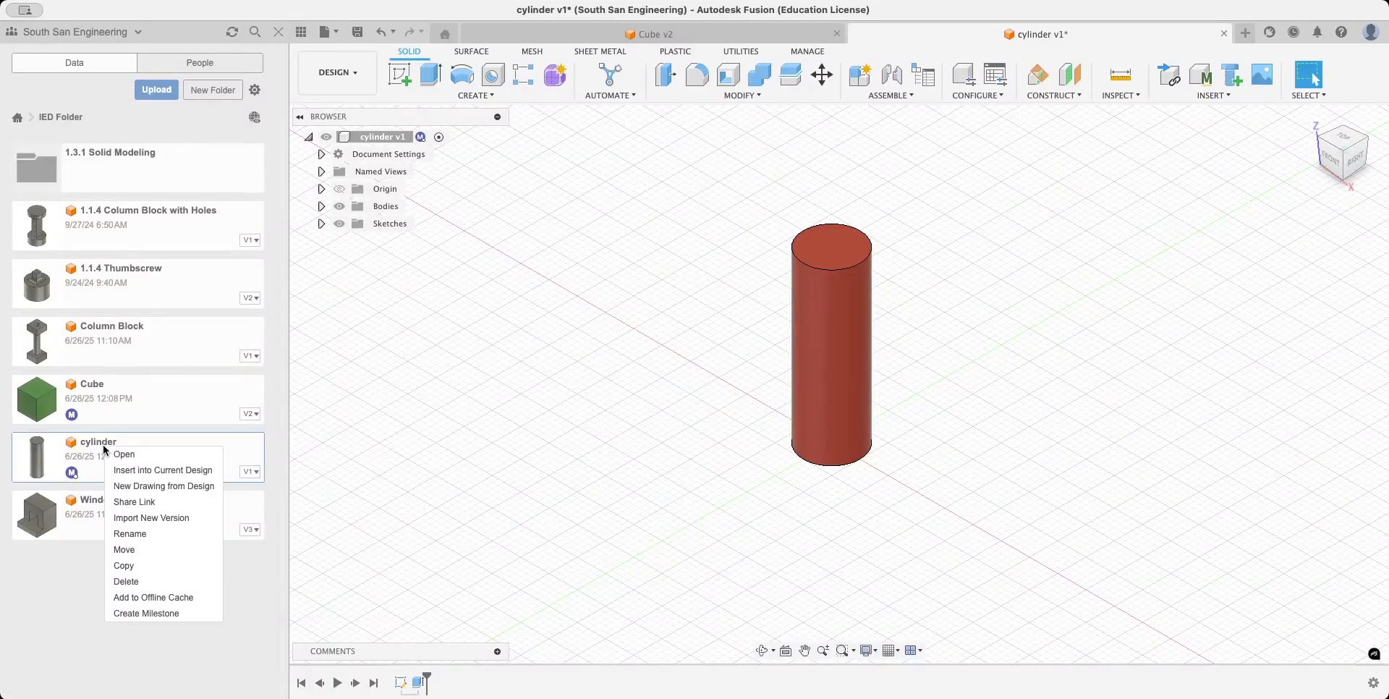
click(130, 533)
text(Cylinder)
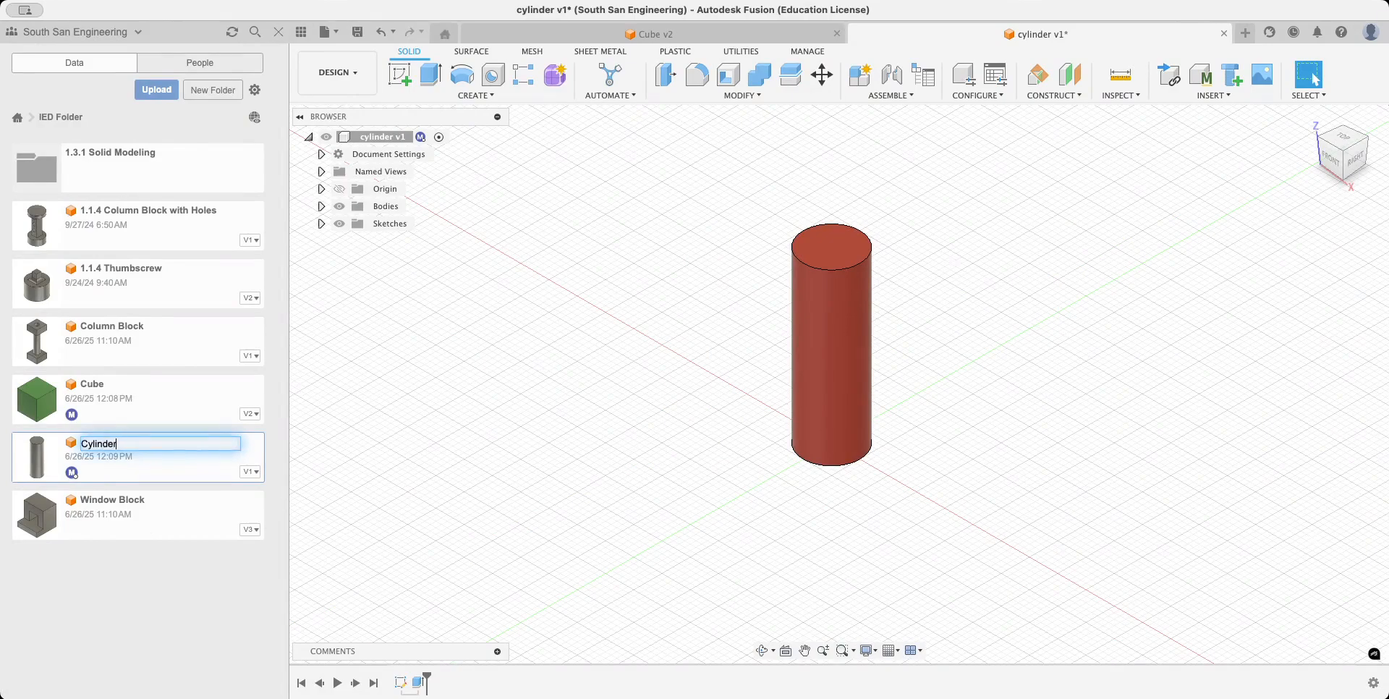
key(Return)
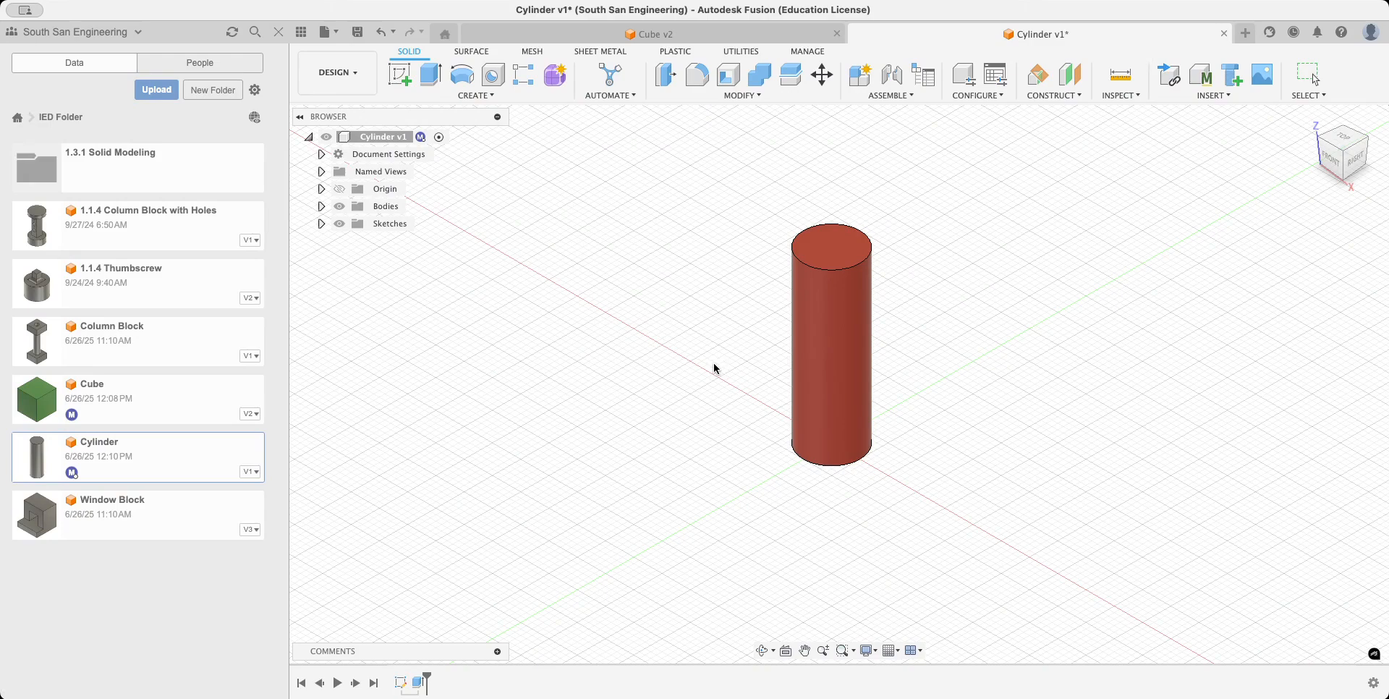
key(super+s)
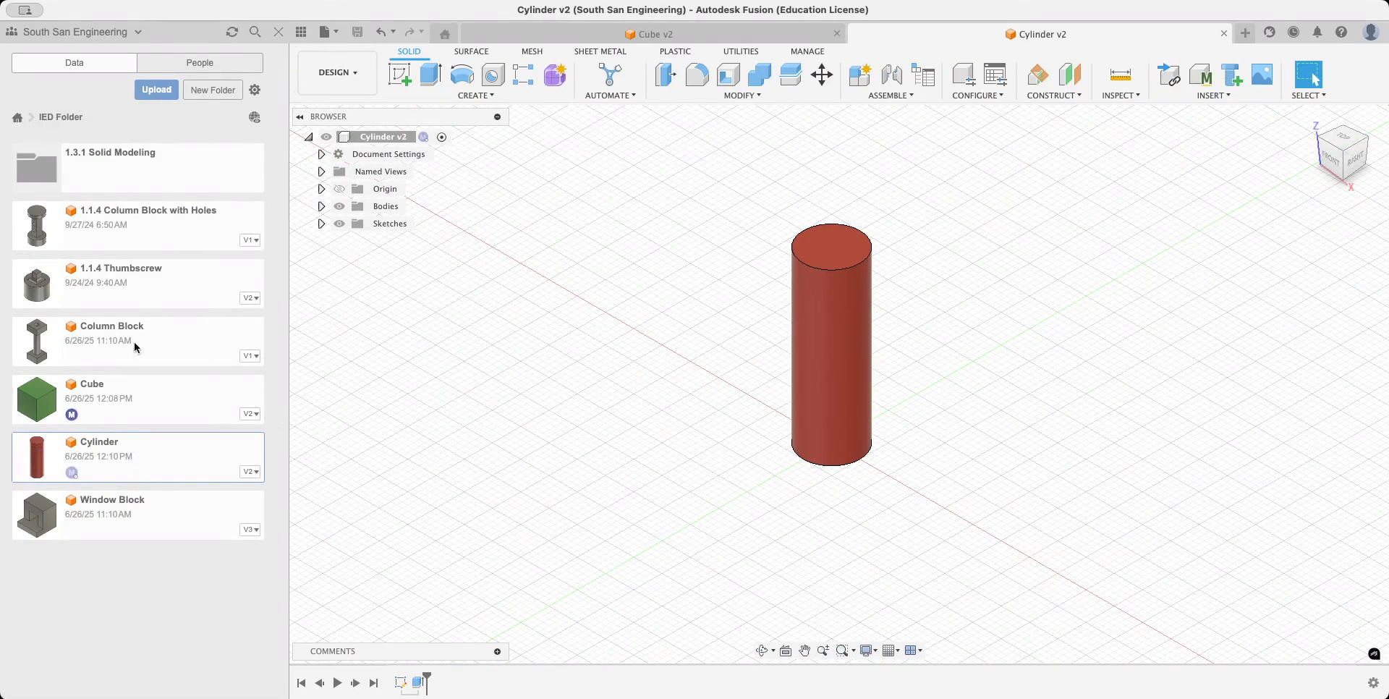
Step: Examine the version histories and change descriptions of the saved Cube and Cylinder designs
click(251, 418)
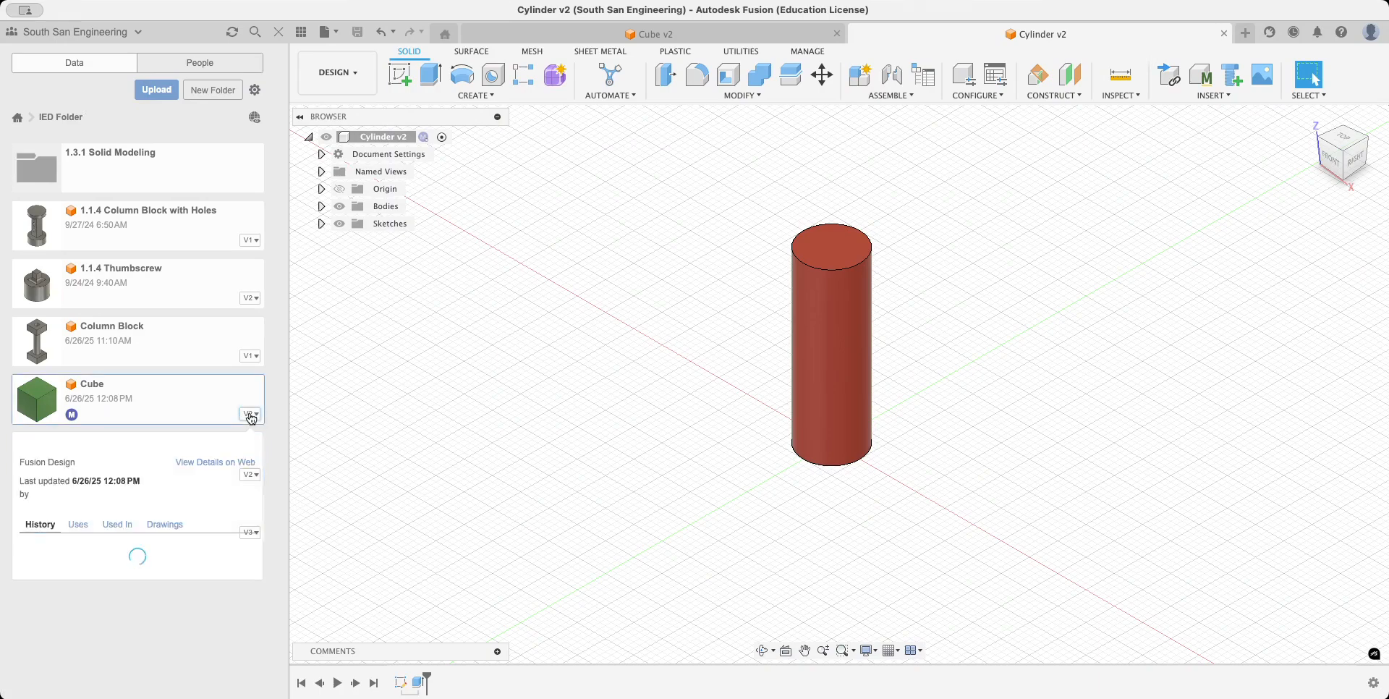
scroll(187, 544, down, 2)
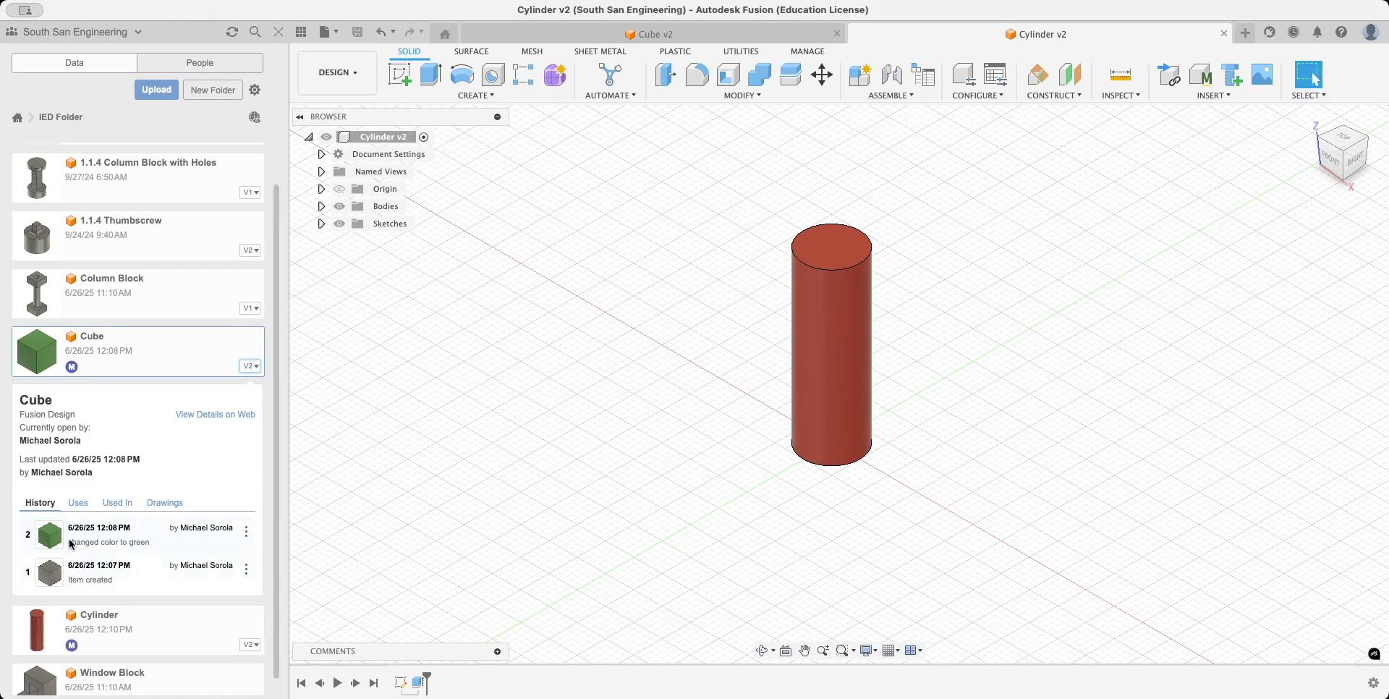
scroll(109, 543, down, 1)
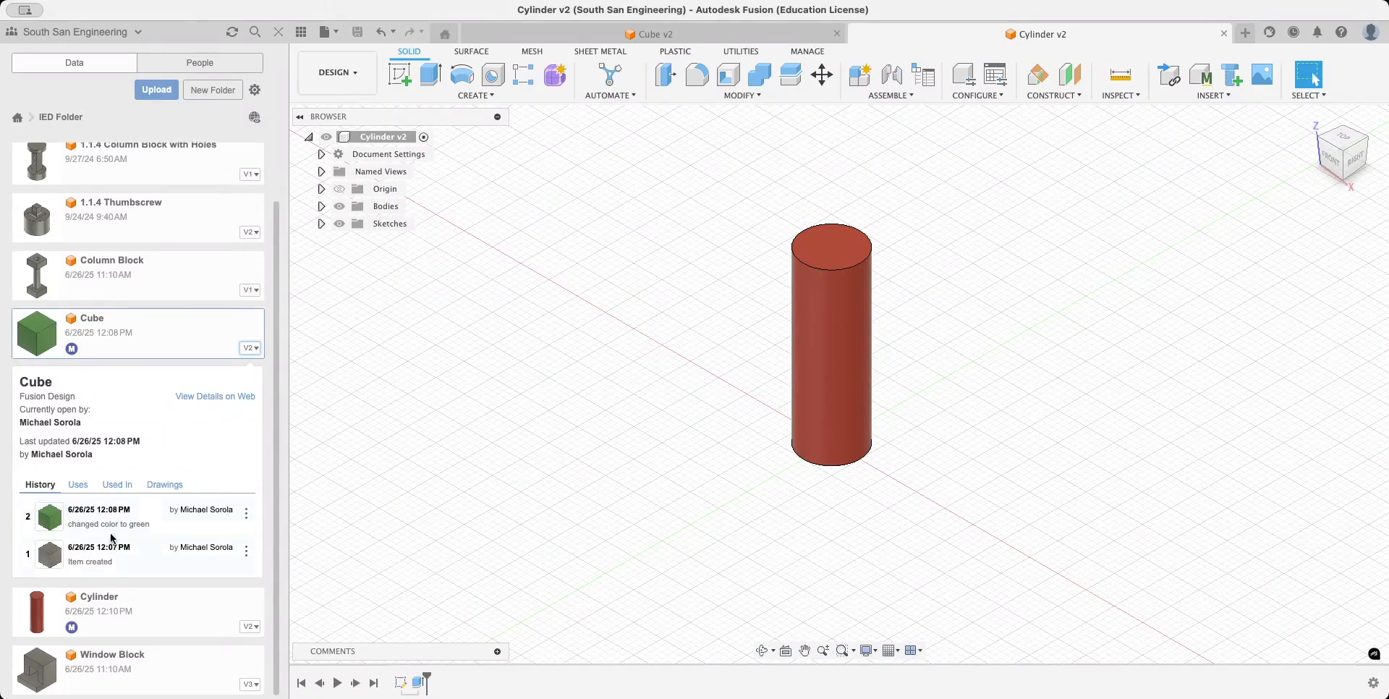
click(242, 615)
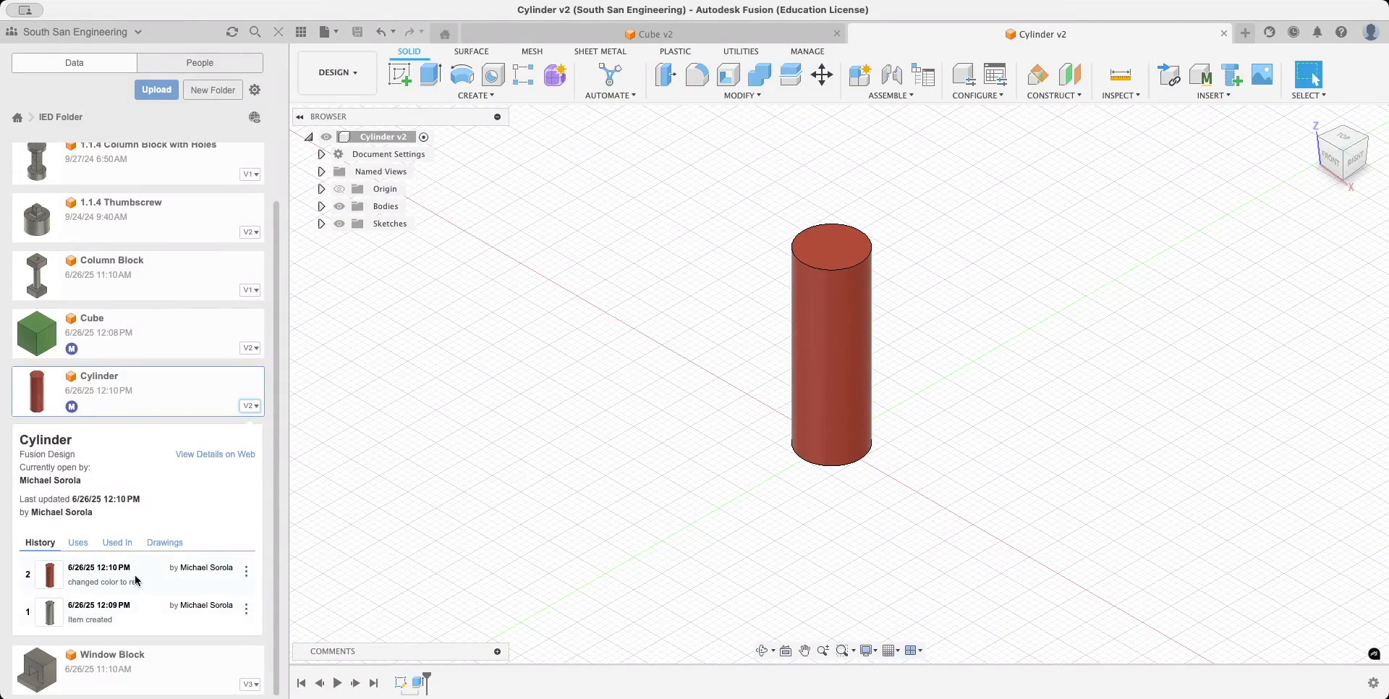
scroll(160, 564, up, 2)
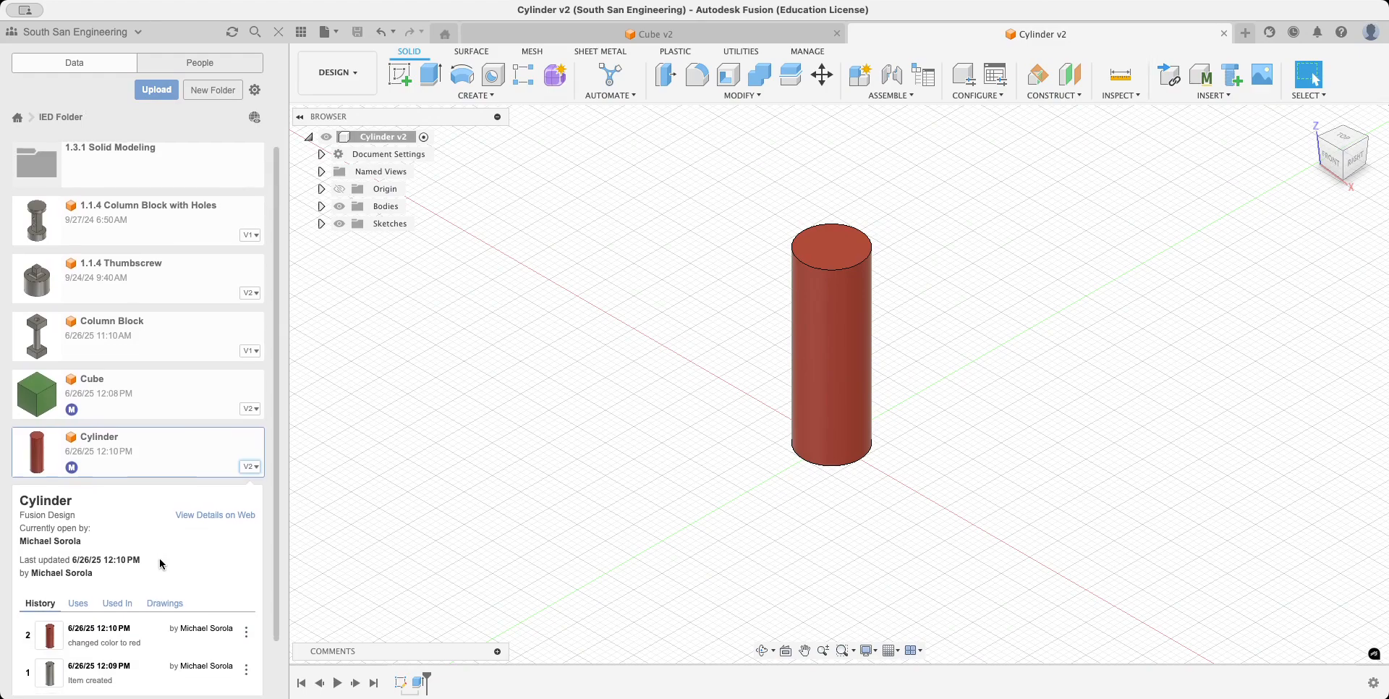
scroll(217, 507, down, 2)
click(255, 439)
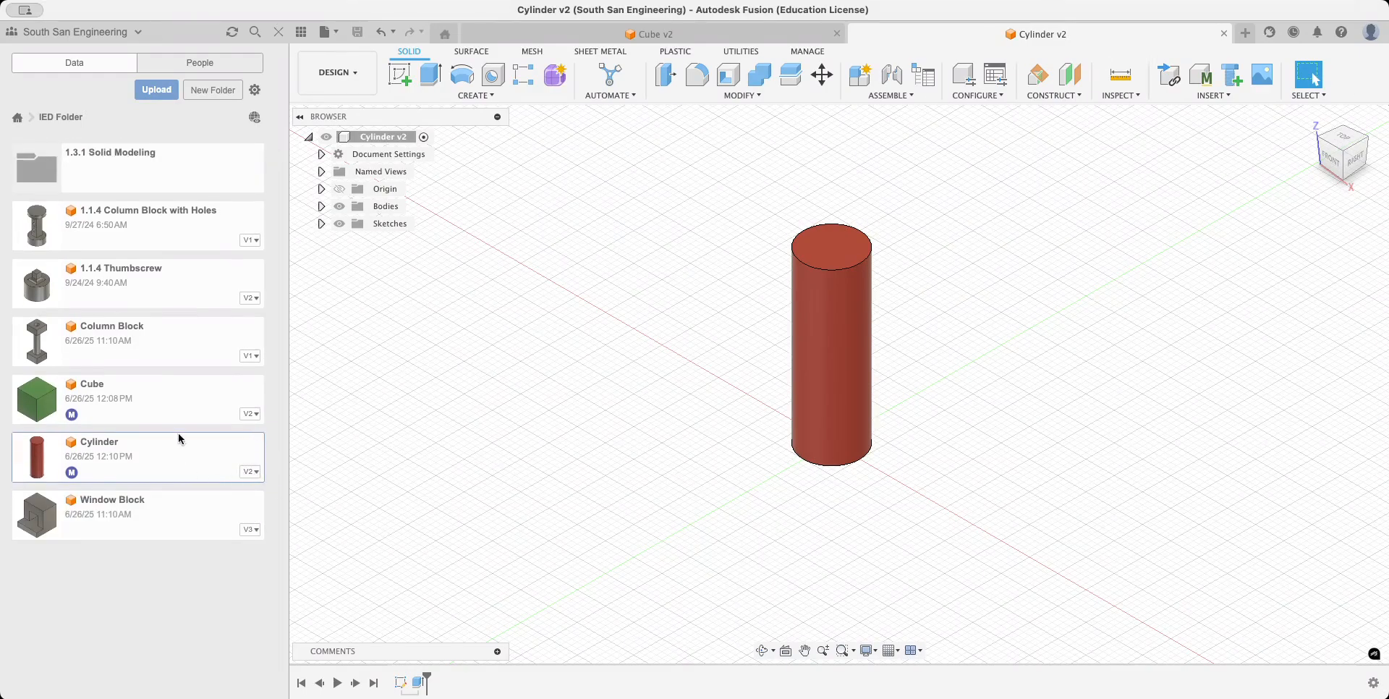
Step: Examine the version history of the Window Block design and collapse its details
click(249, 535)
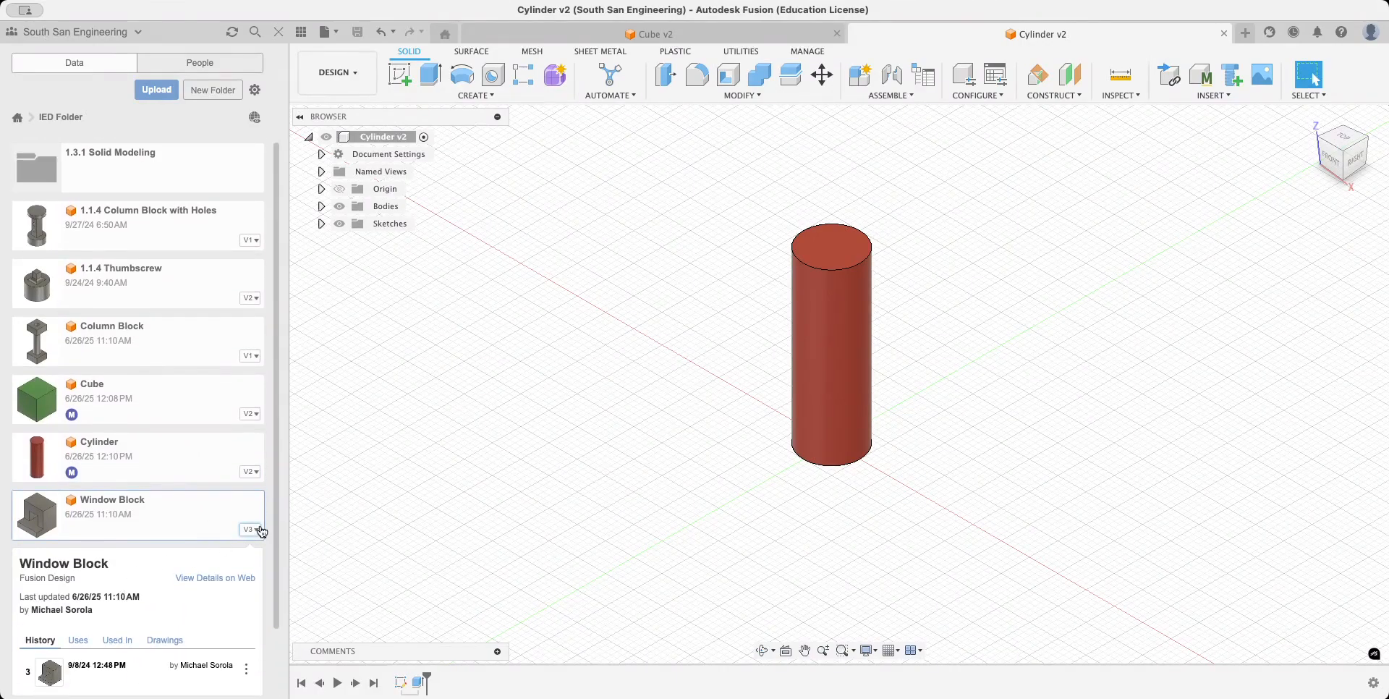
click(256, 534)
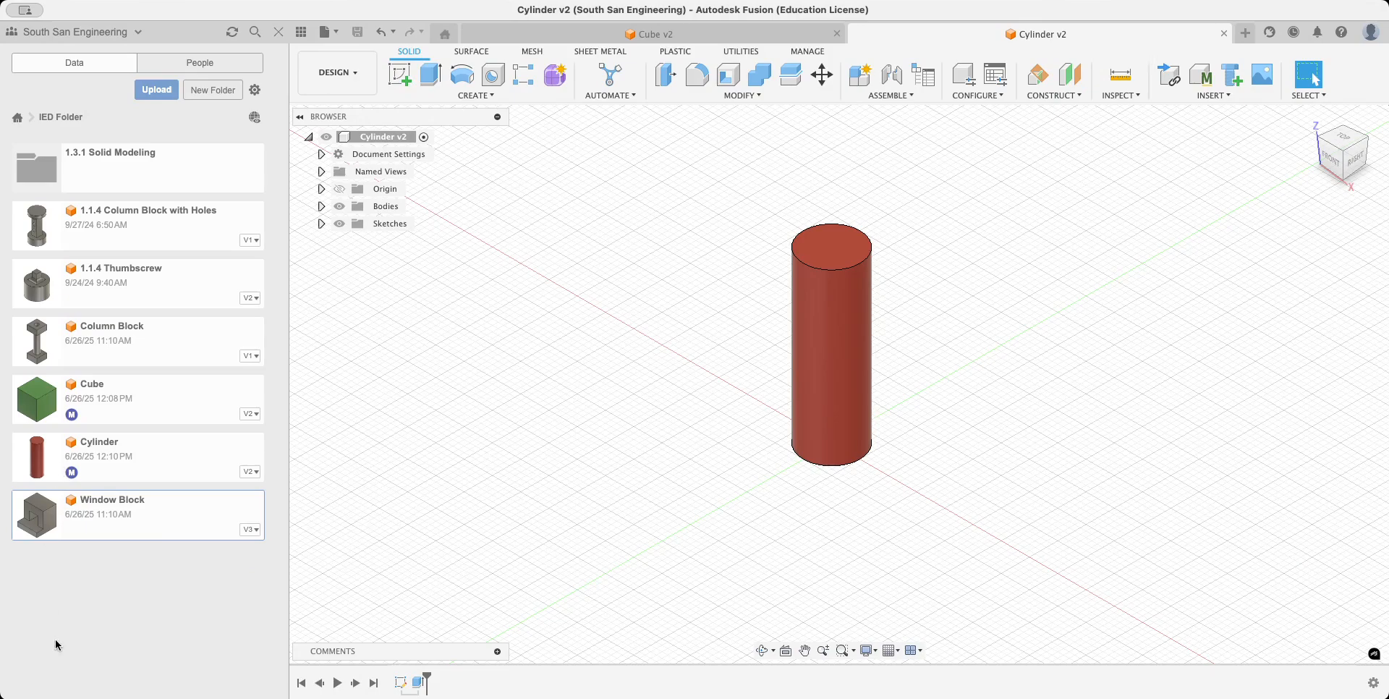
click(250, 534)
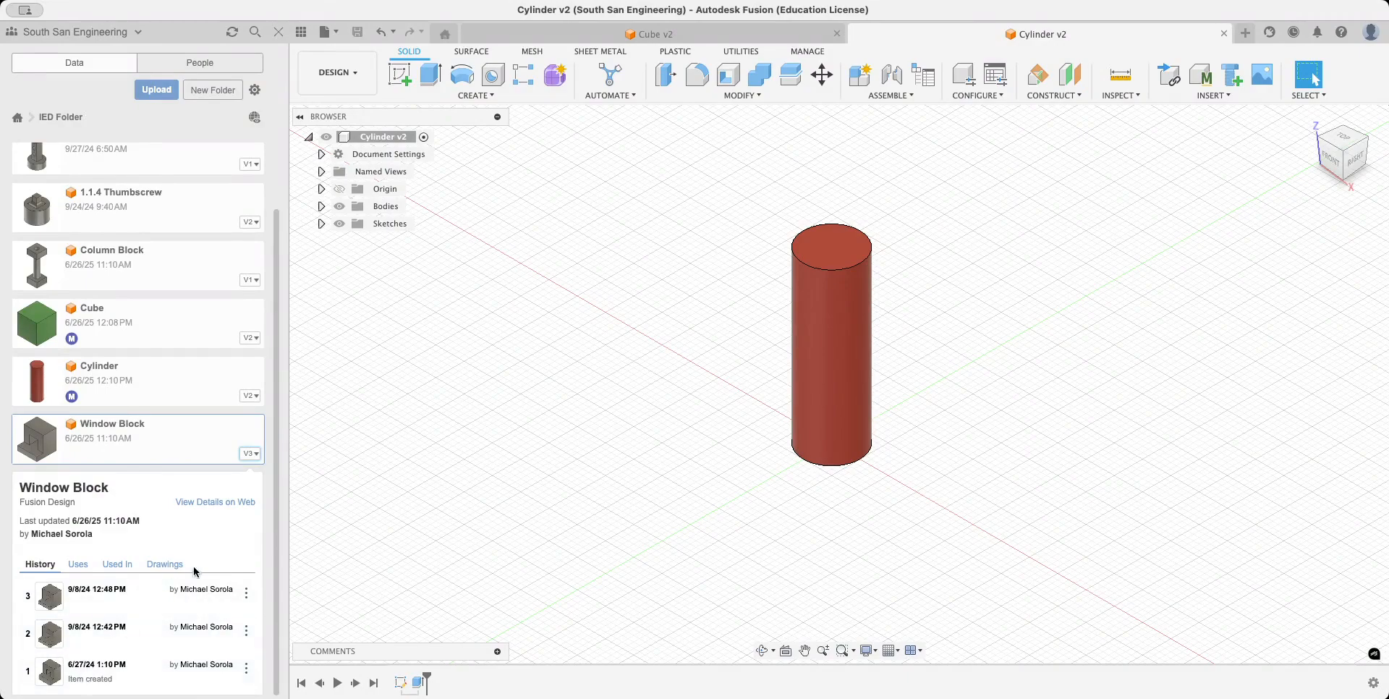
click(250, 458)
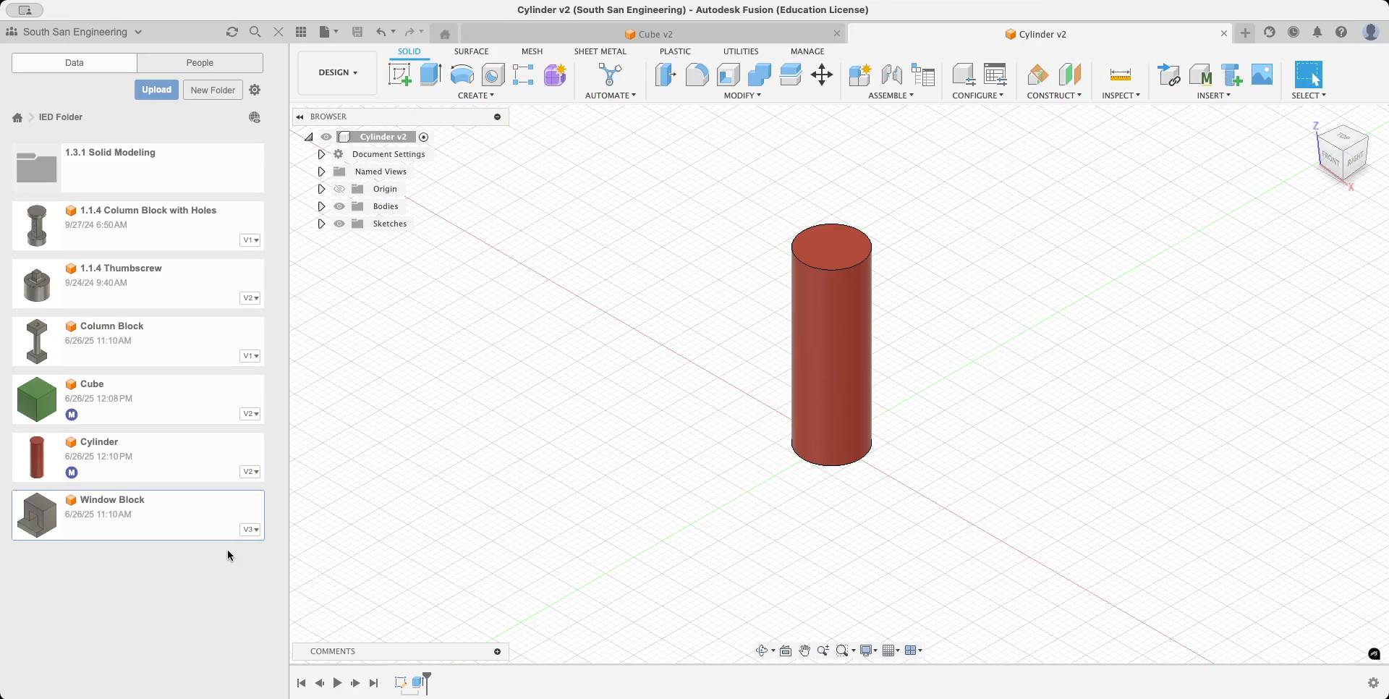